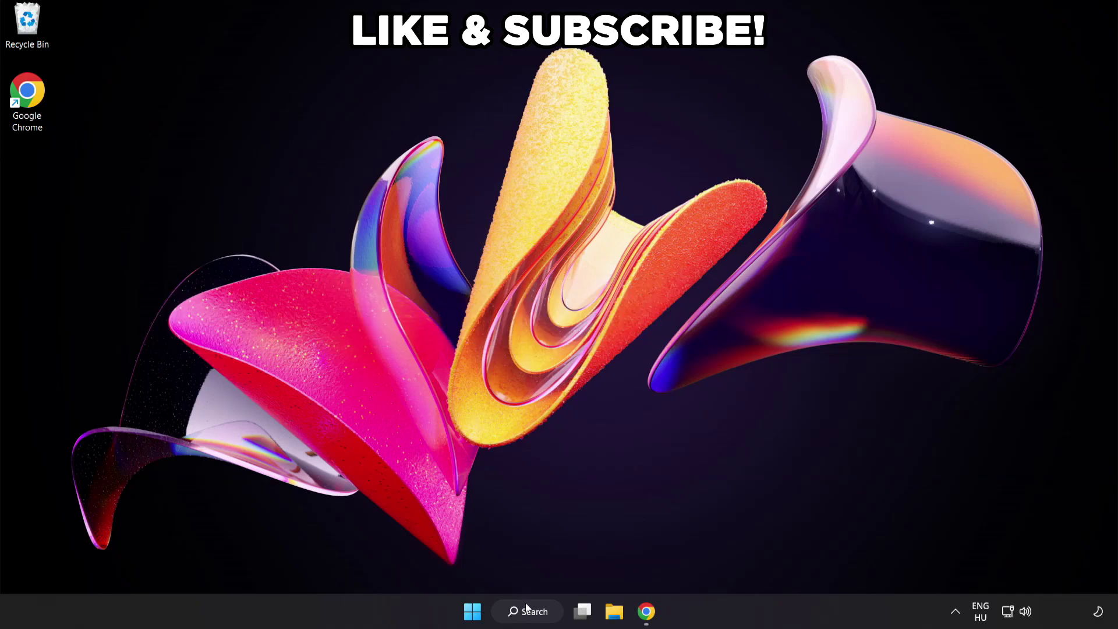
Step: Find 'edit power plan' in search, make High performance the active plan, and close Power Options
{"action": "left_click", "coordinate": [539, 614]}
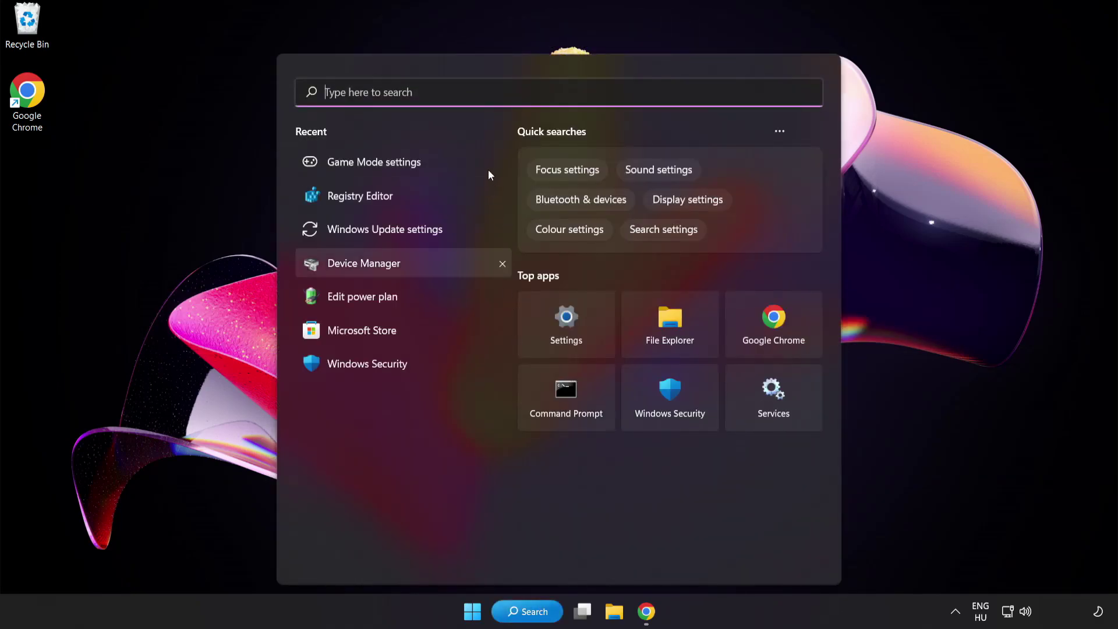
{"action": "type", "text": "edit power plan"}
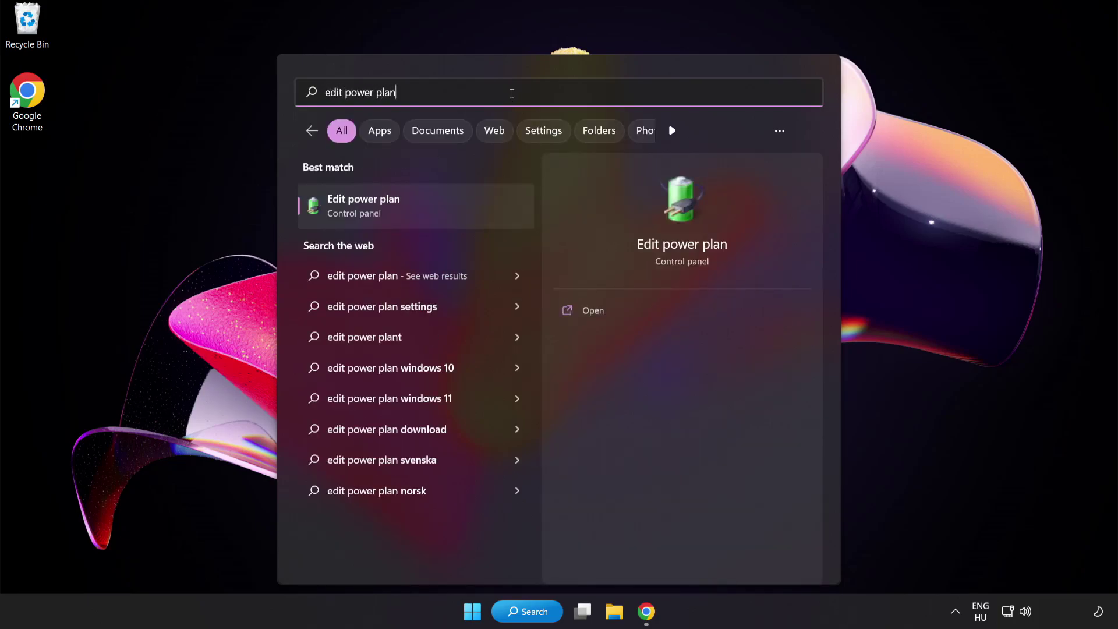
{"action": "left_click", "coordinate": [455, 218]}
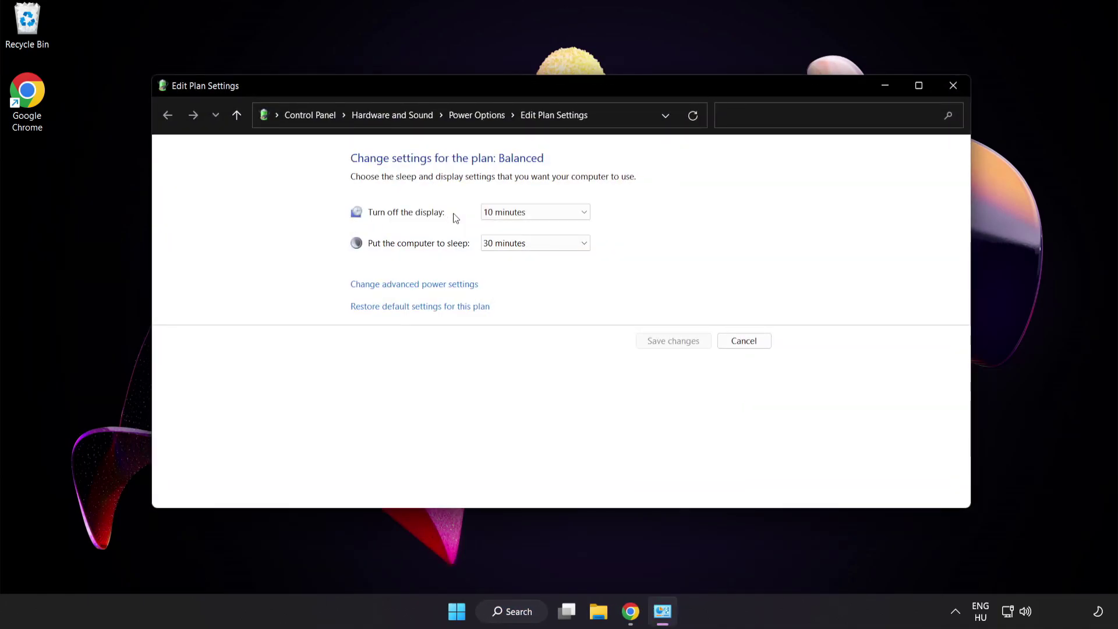
{"action": "left_click", "coordinate": [487, 117]}
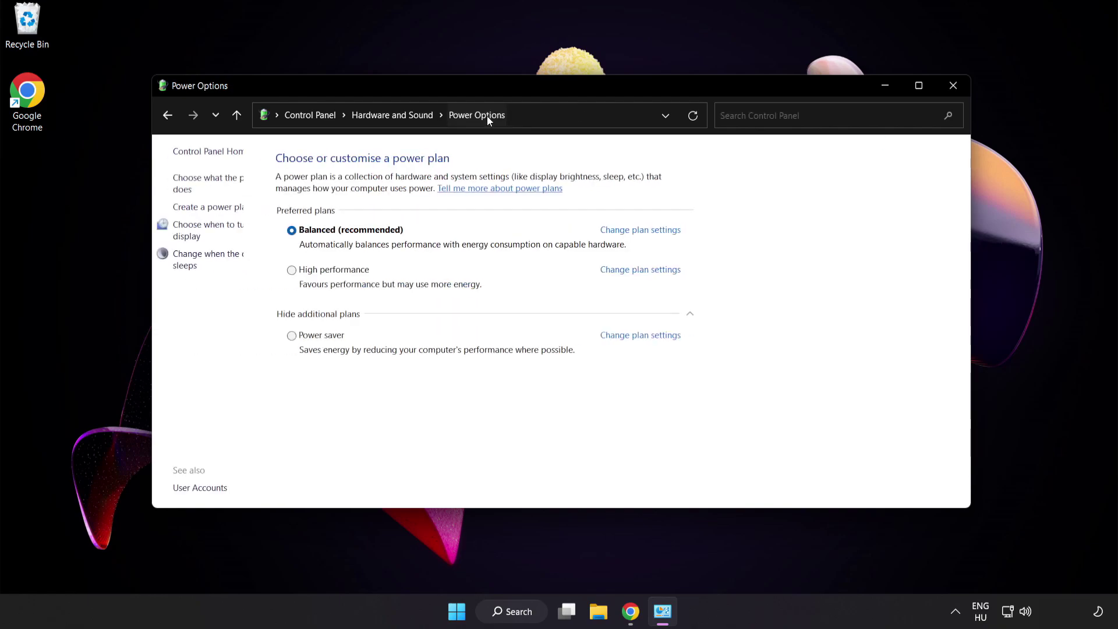
{"action": "left_click", "coordinate": [372, 273]}
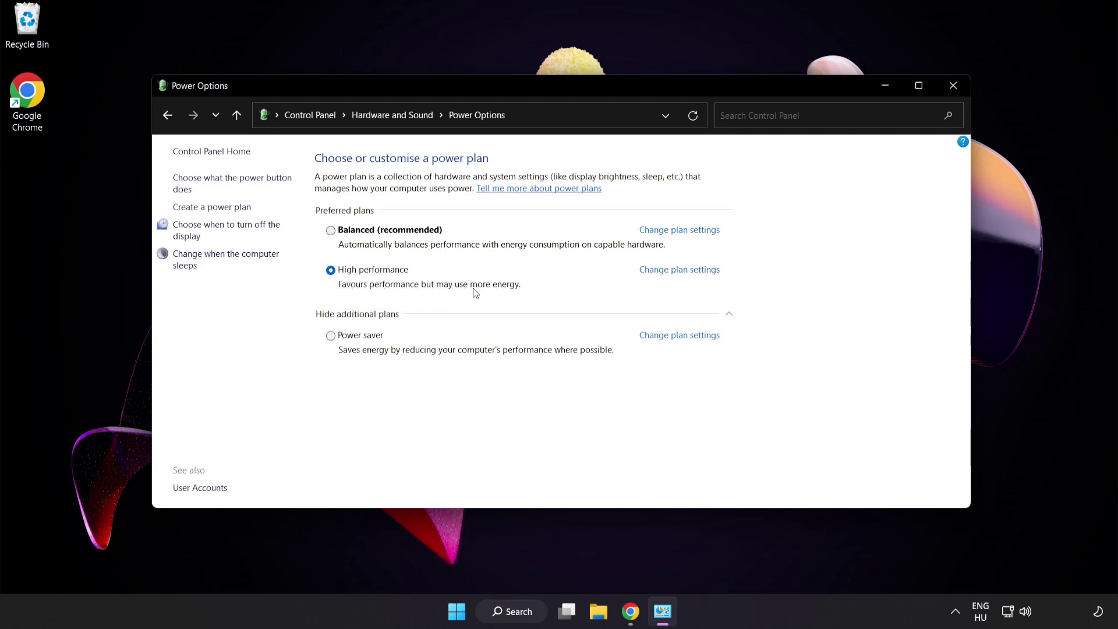
{"action": "left_click", "coordinate": [954, 86]}
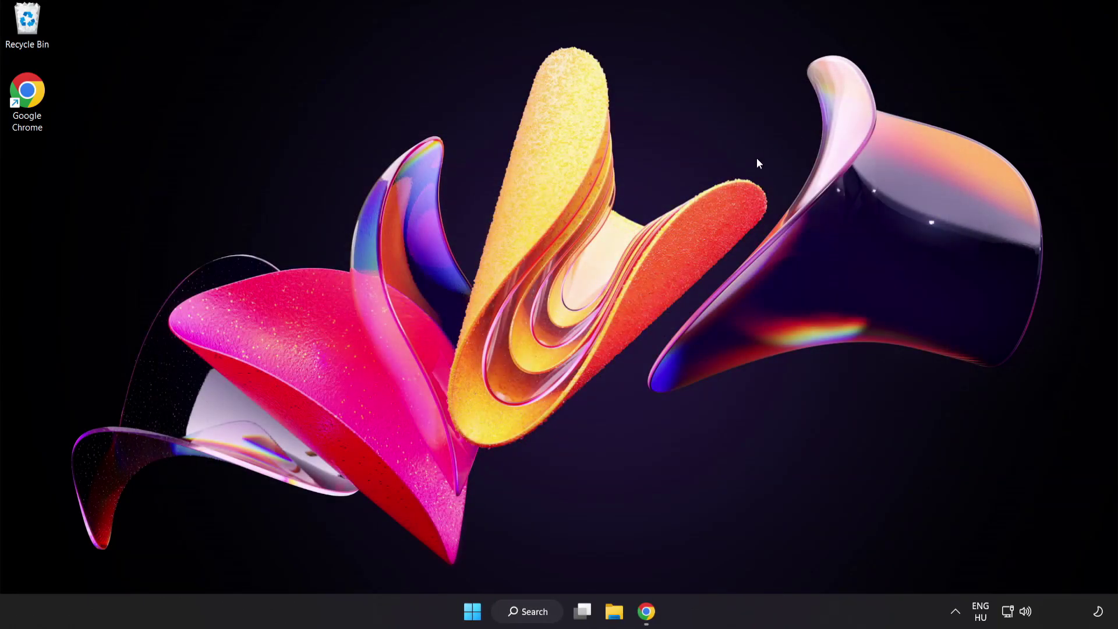
{"action": "left_click", "coordinate": [538, 612]}
{"action": "type", "text": "d"}
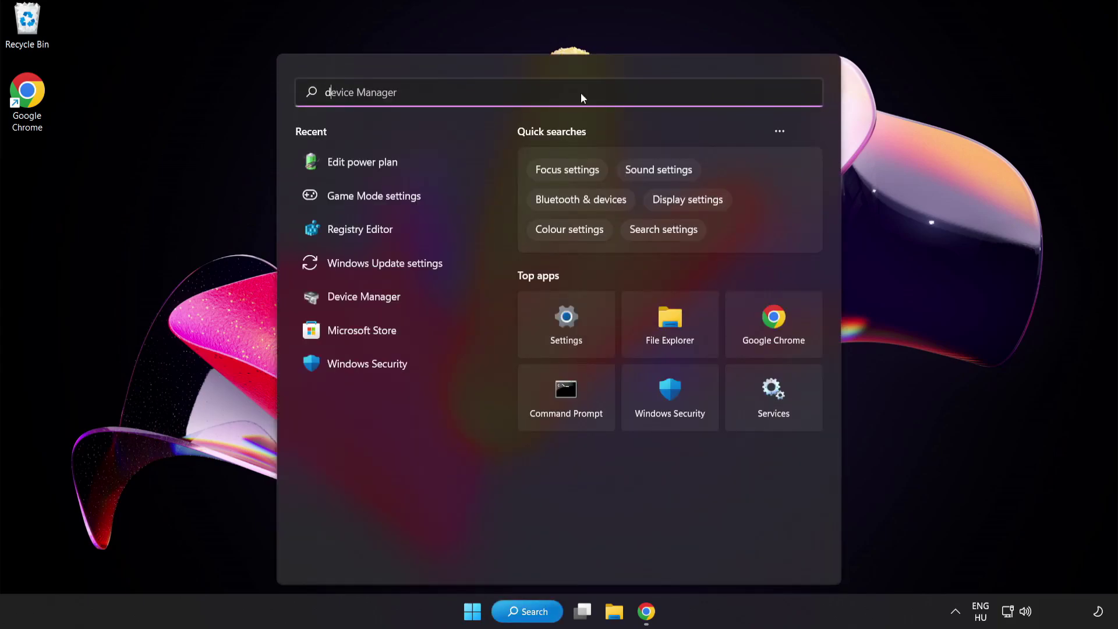
{"action": "type", "text": "evice manager"}
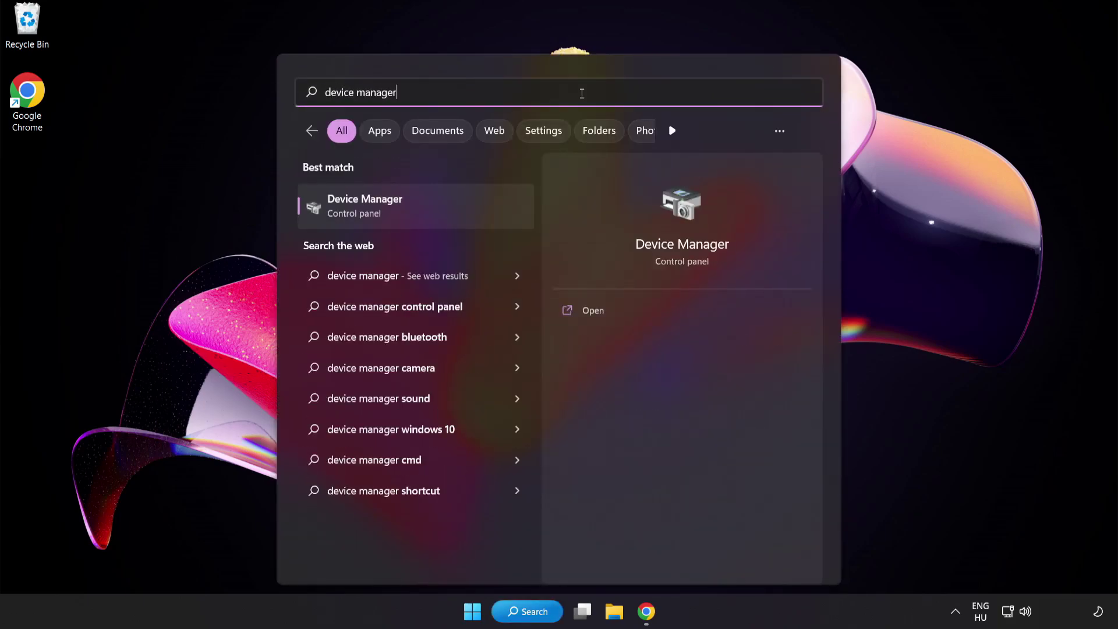
{"action": "left_click", "coordinate": [458, 211]}
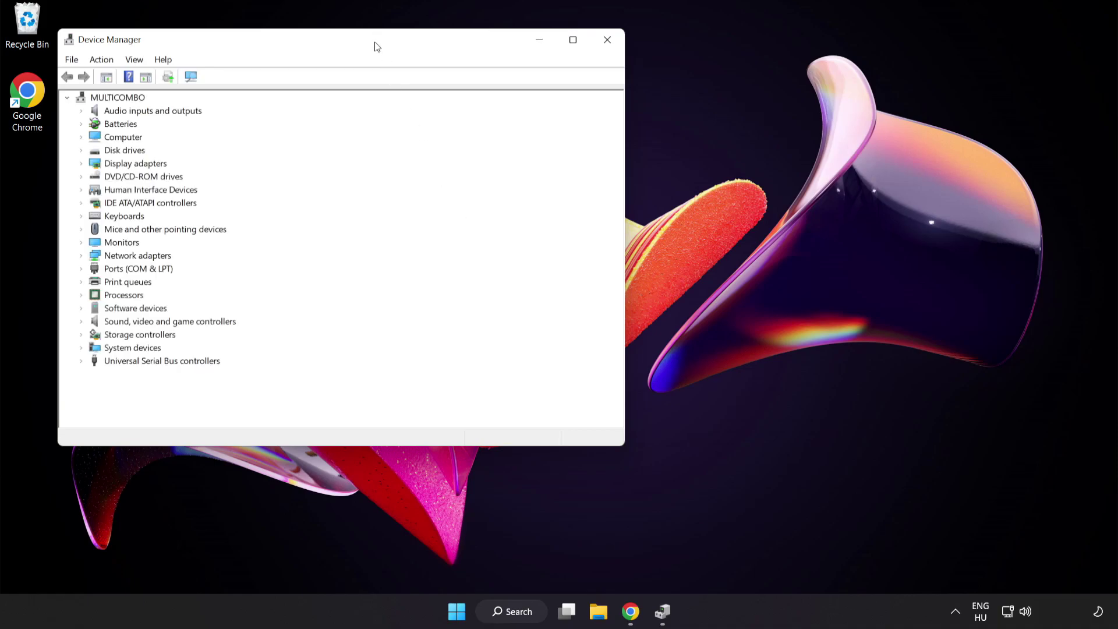
{"action": "left_click_drag", "start_coordinate": [379, 47], "coordinate": [569, 115]}
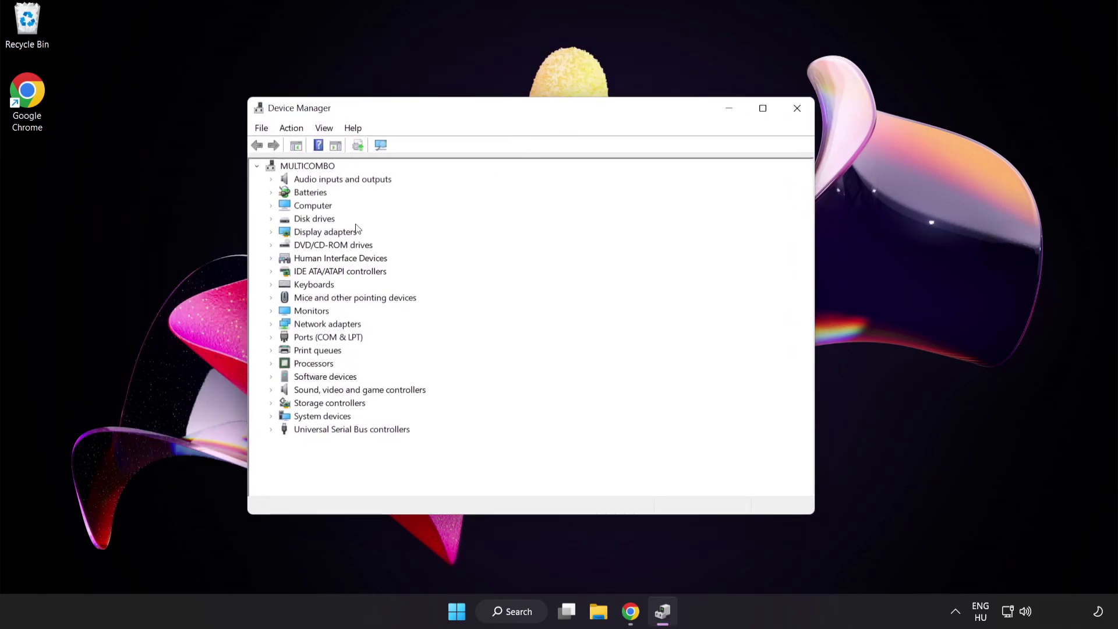
{"action": "left_click", "coordinate": [288, 237]}
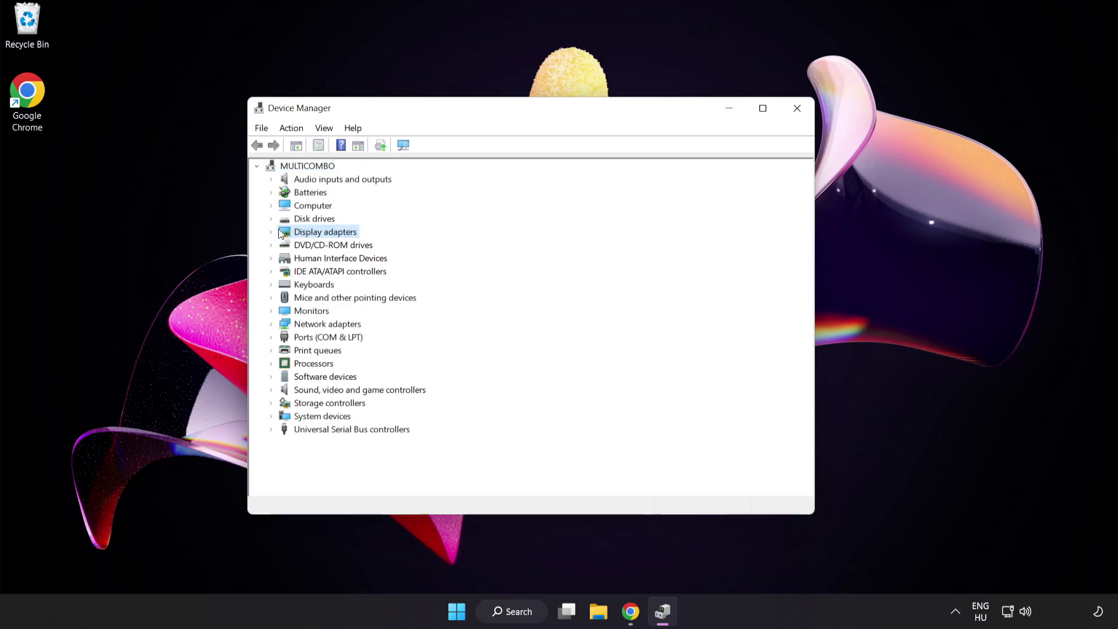
{"action": "left_click", "coordinate": [271, 233]}
{"action": "left_click", "coordinate": [318, 246]}
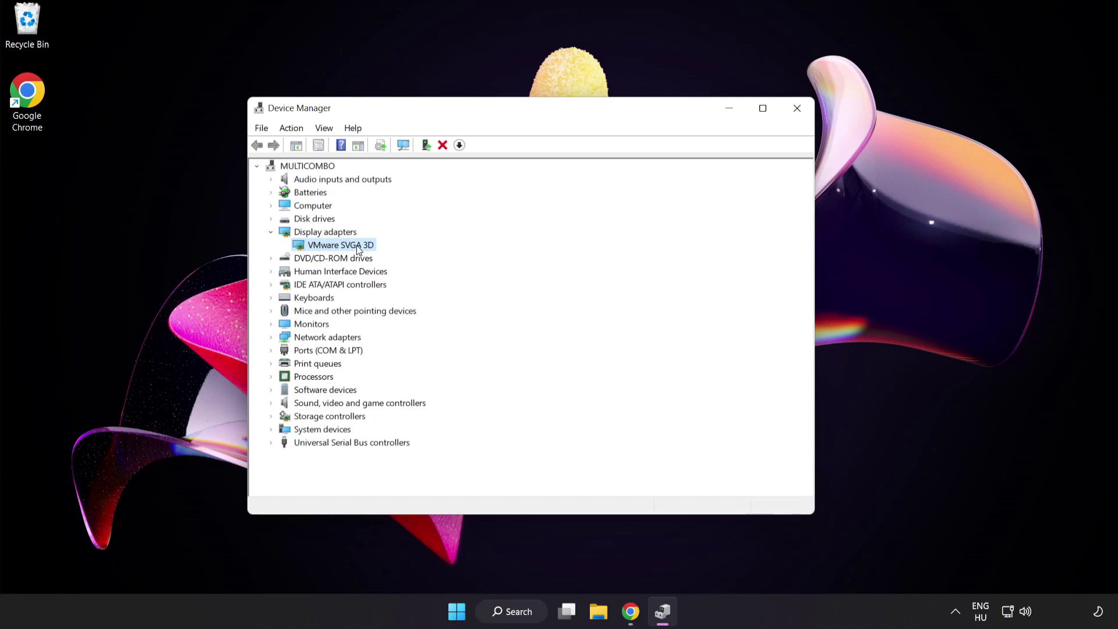
{"action": "right_click", "coordinate": [357, 247]}
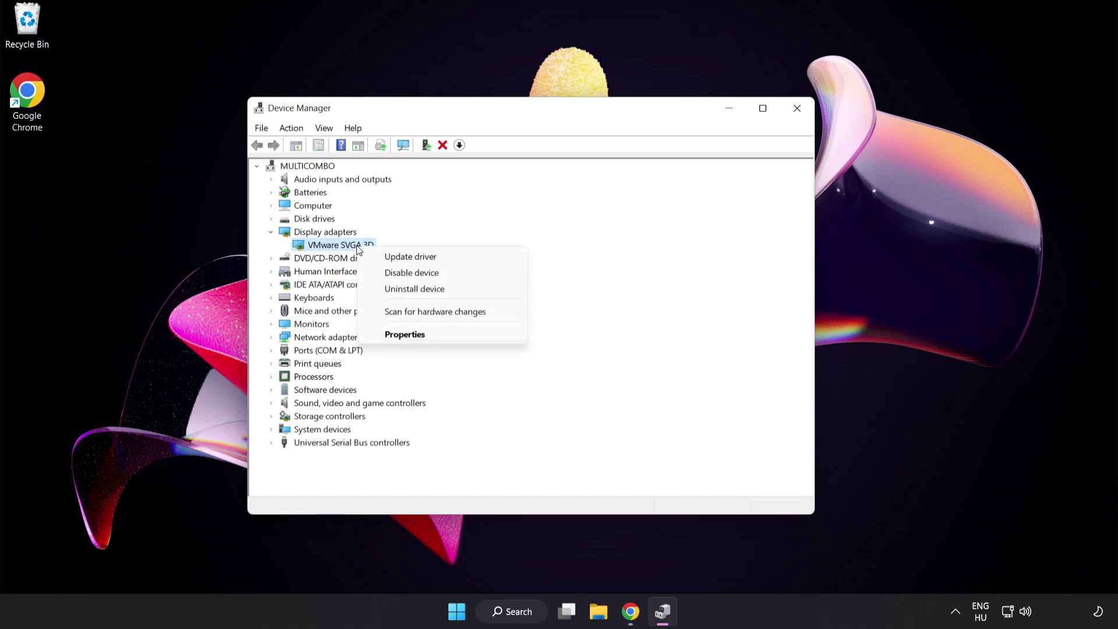
{"action": "left_click", "coordinate": [438, 256]}
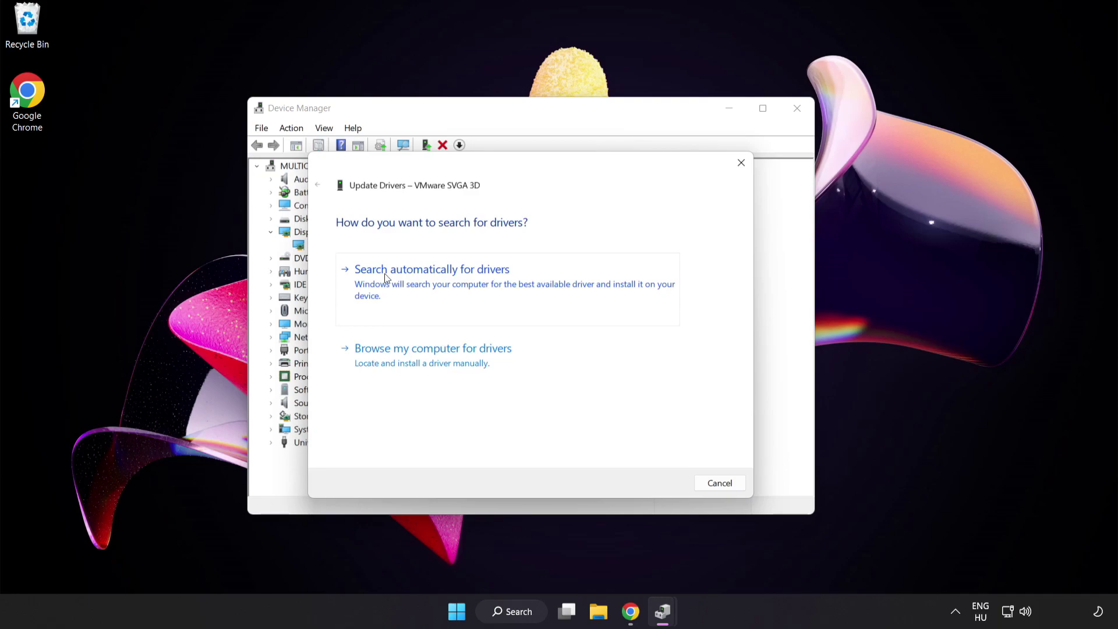
{"action": "left_click", "coordinate": [461, 283]}
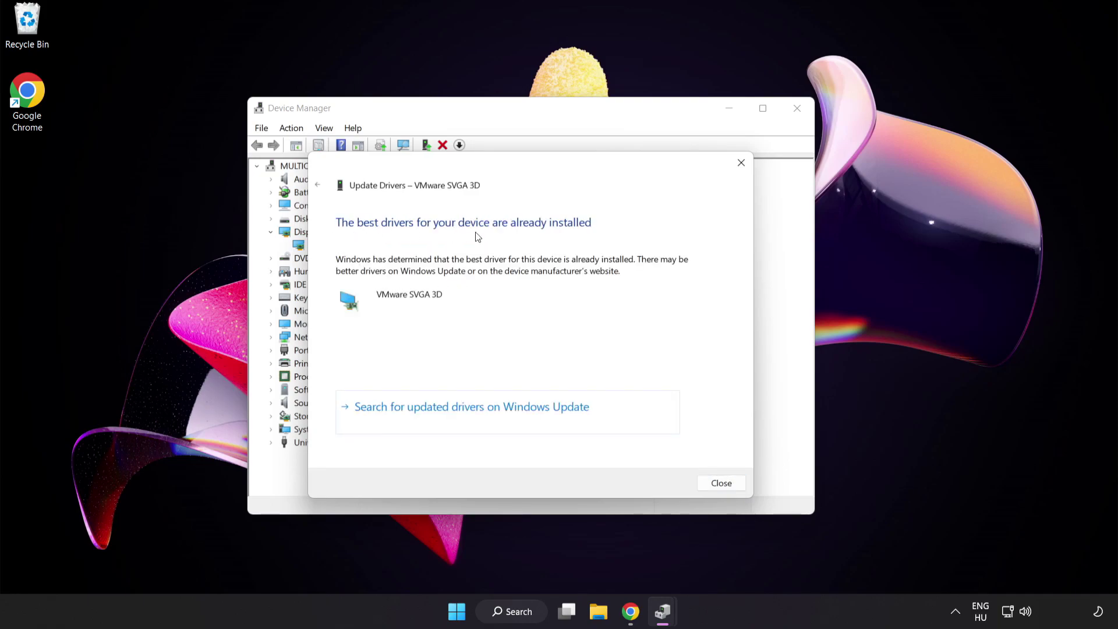
{"action": "left_click", "coordinate": [720, 484]}
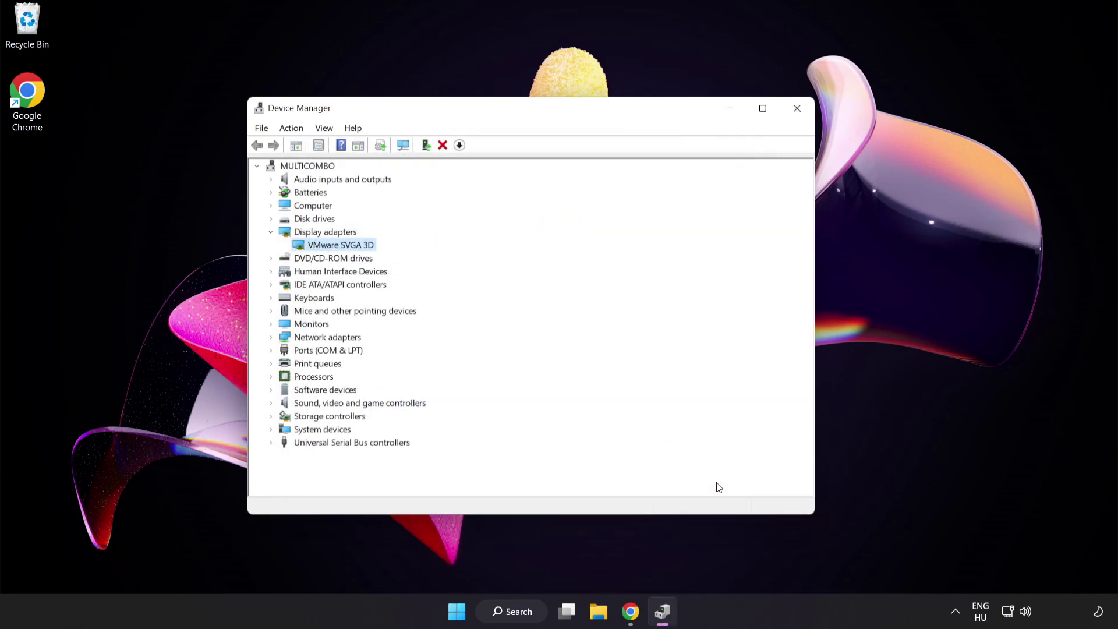
{"action": "left_click", "coordinate": [793, 117]}
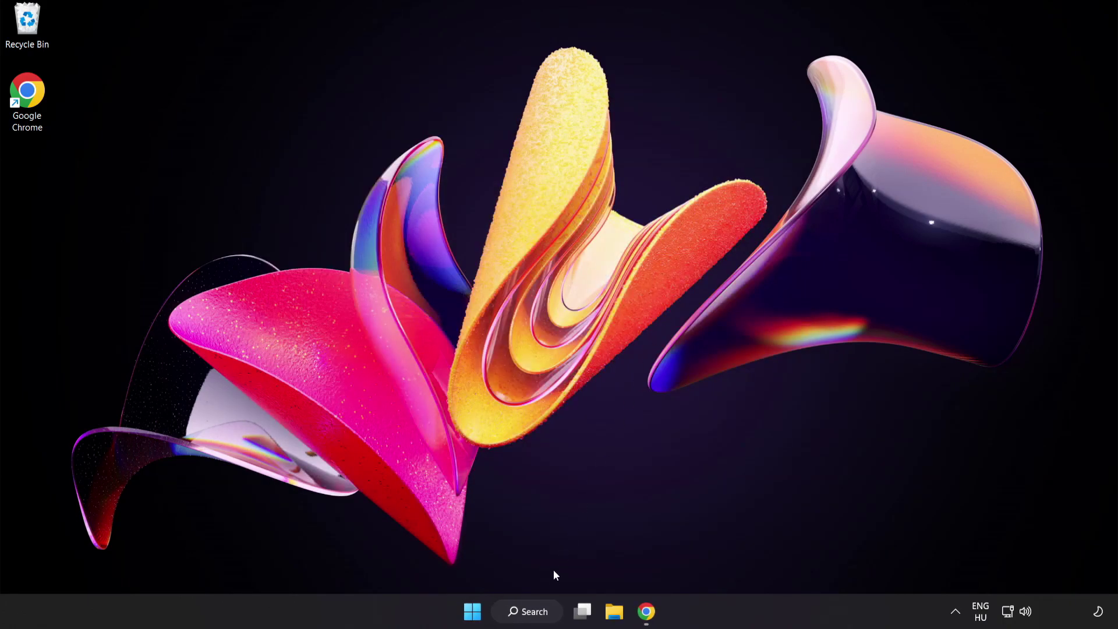
{"action": "left_click", "coordinate": [527, 611]}
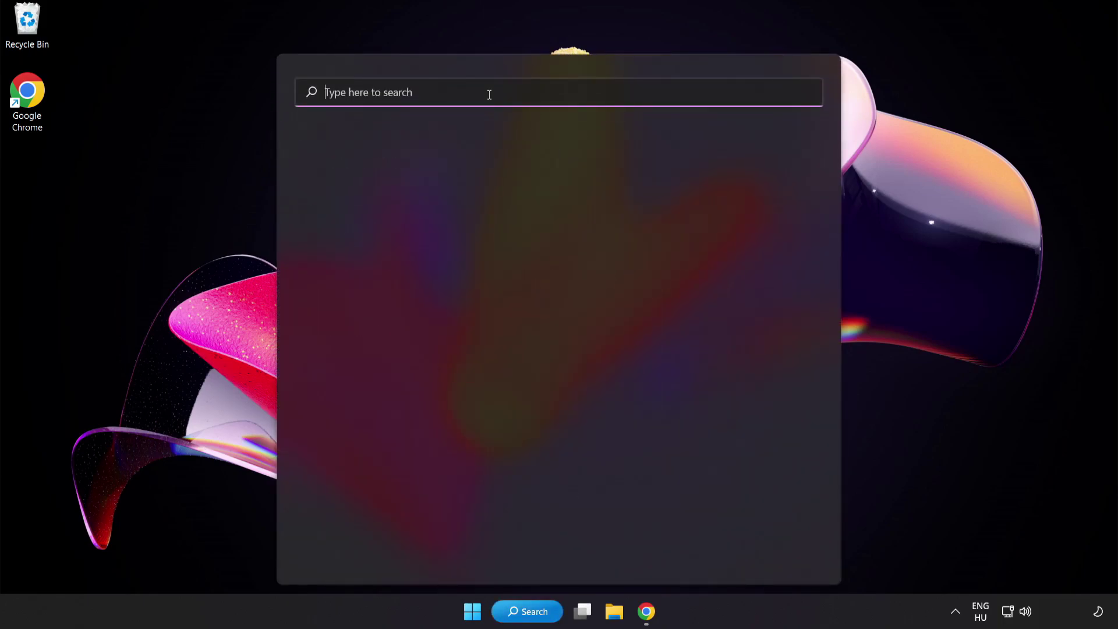
{"action": "type", "text": "game mode settings"}
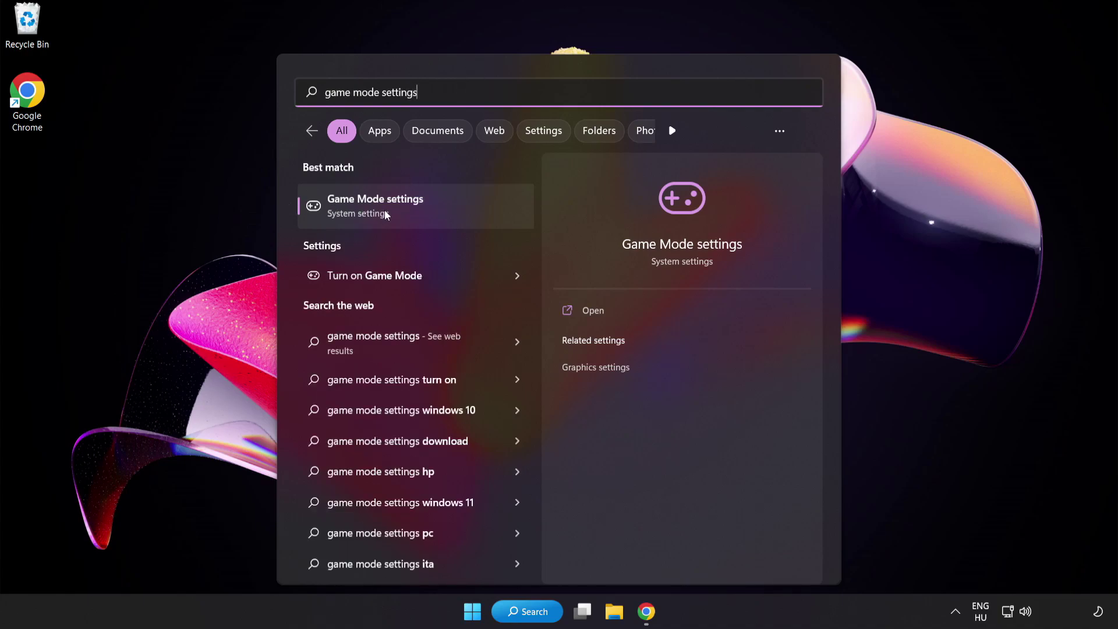
{"action": "left_click", "coordinate": [408, 213]}
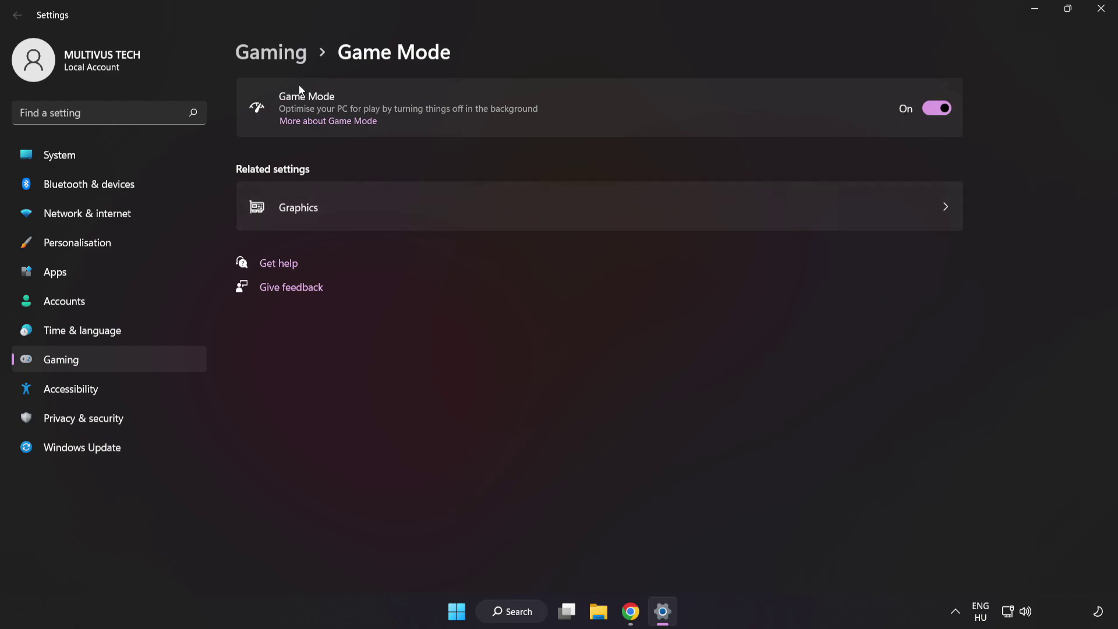
{"action": "left_click", "coordinate": [276, 57]}
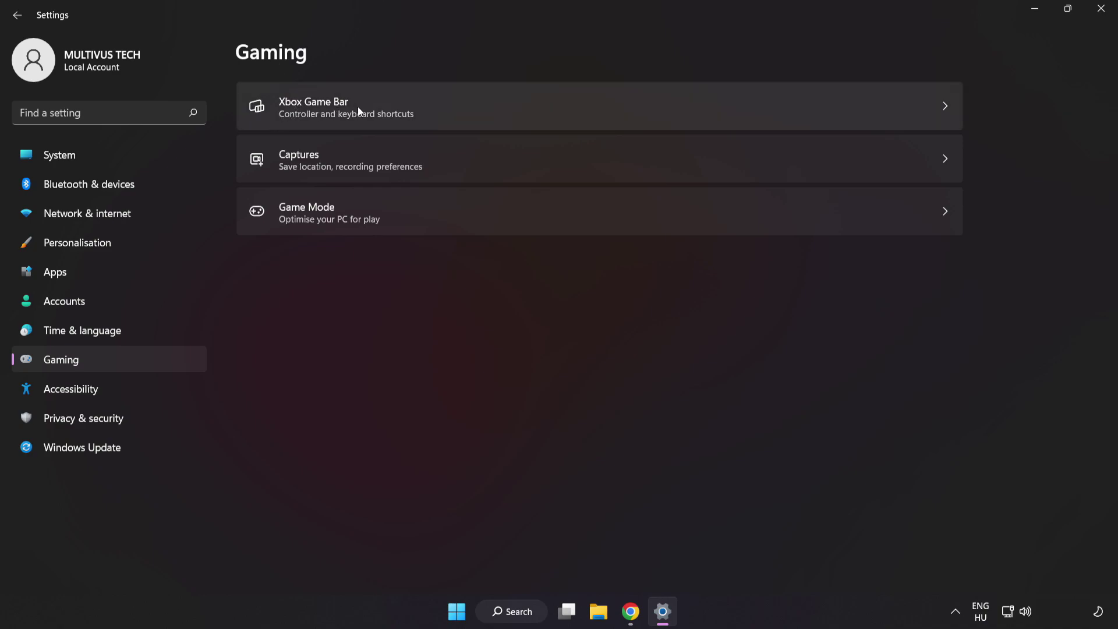
{"action": "left_click", "coordinate": [807, 103]}
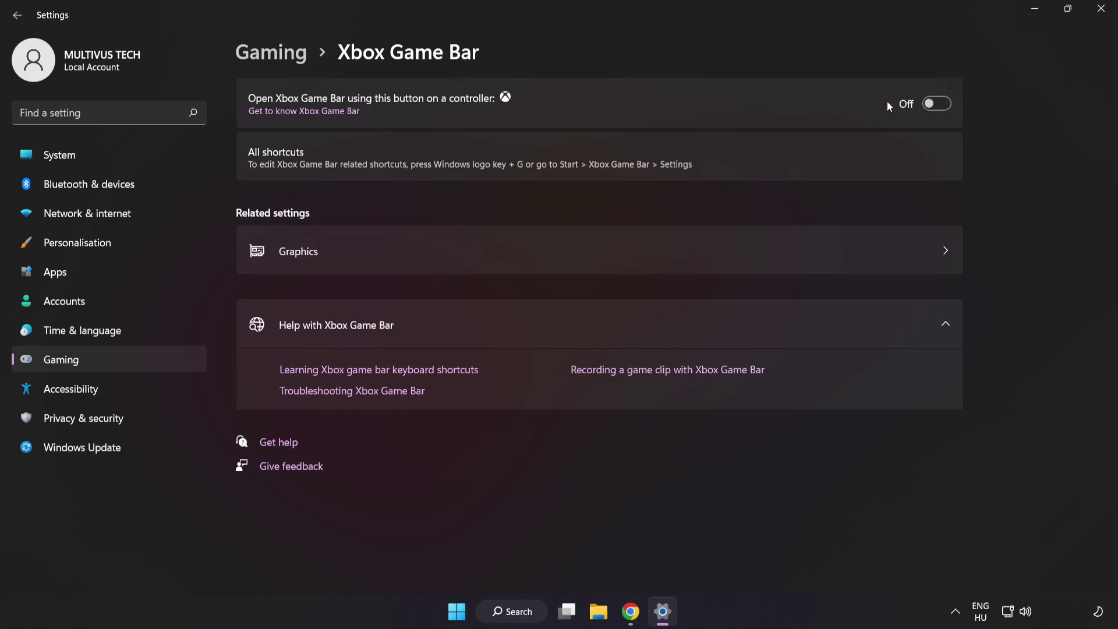
{"action": "left_click", "coordinate": [1103, 11]}
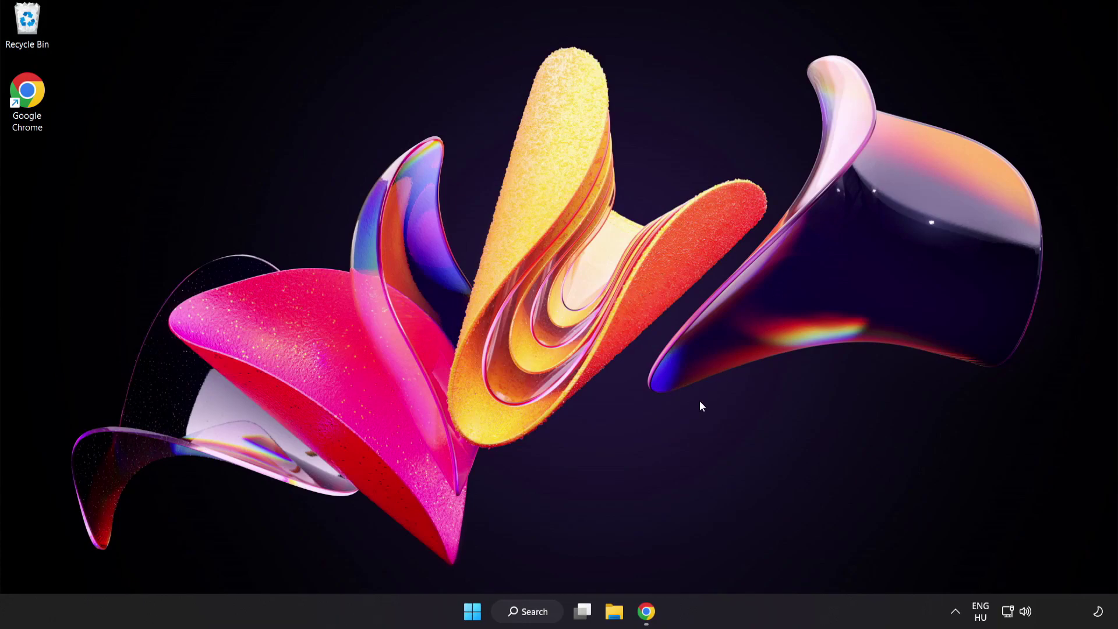
Step: Launch Task Manager from the Start button's context menu and end the Google Chrome process
{"action": "right_click", "coordinate": [471, 617]}
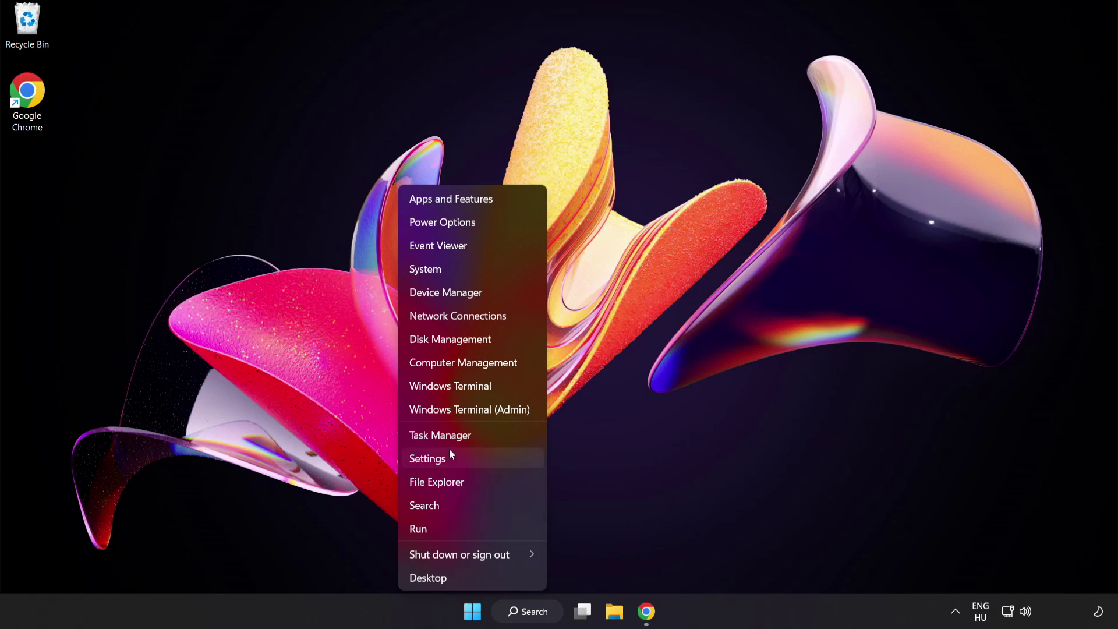
{"action": "left_click", "coordinate": [481, 437]}
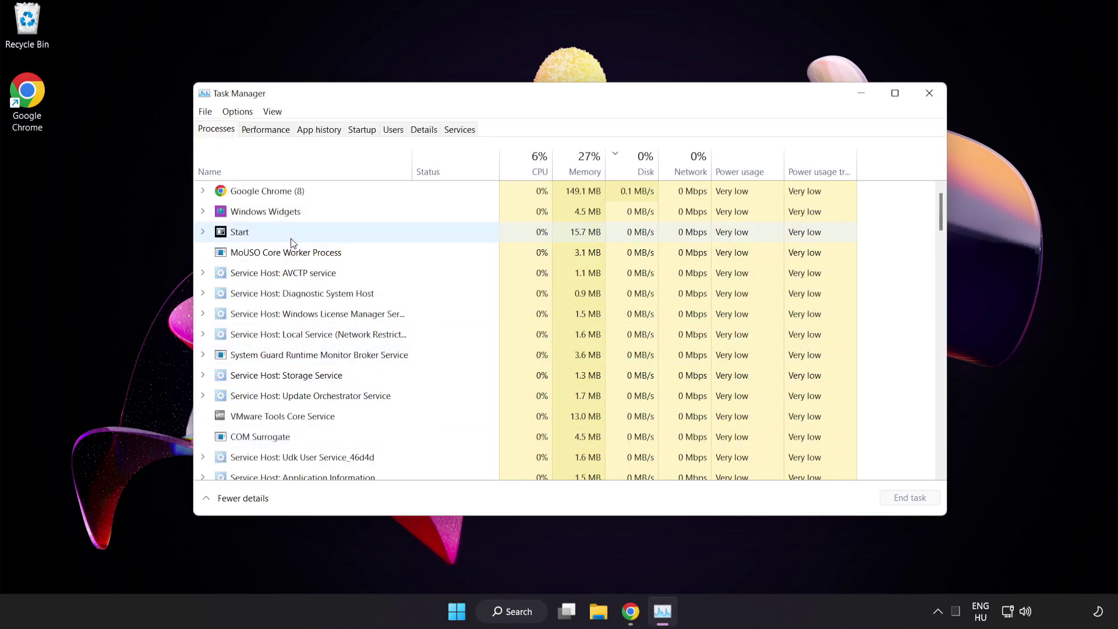
{"action": "left_click", "coordinate": [286, 193]}
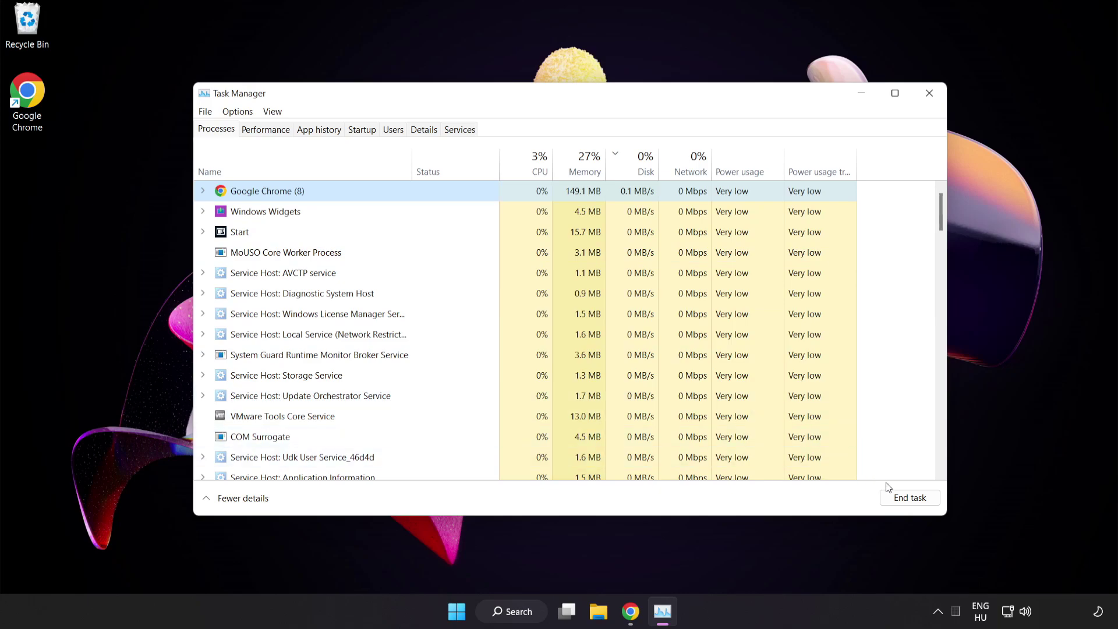
{"action": "left_click", "coordinate": [905, 499]}
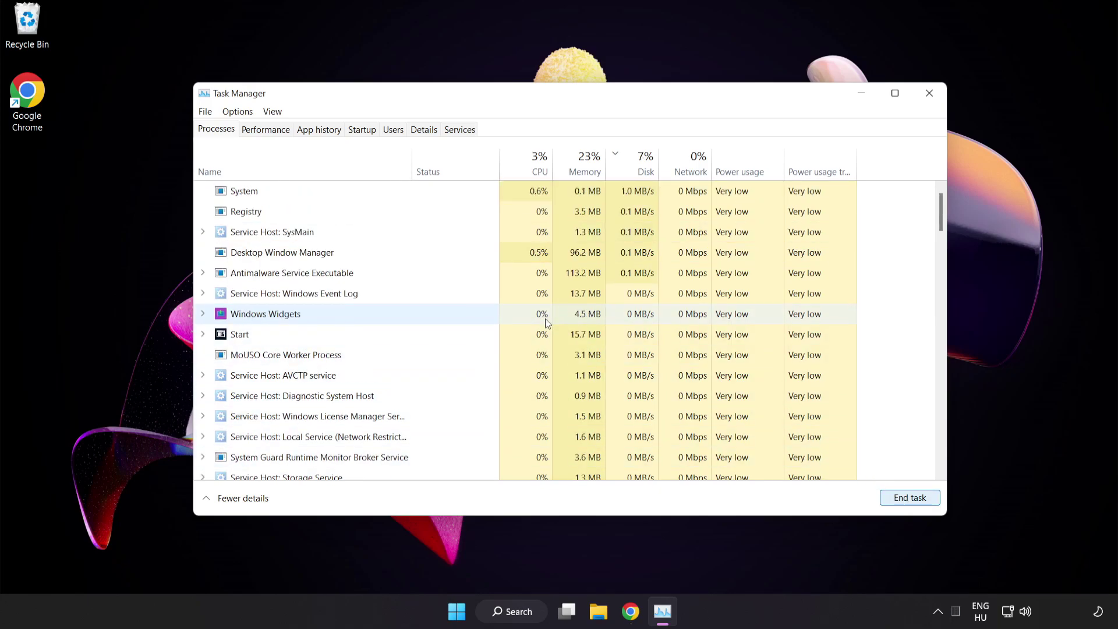
{"action": "left_click_drag", "start_coordinate": [940, 212], "coordinate": [932, 175]}
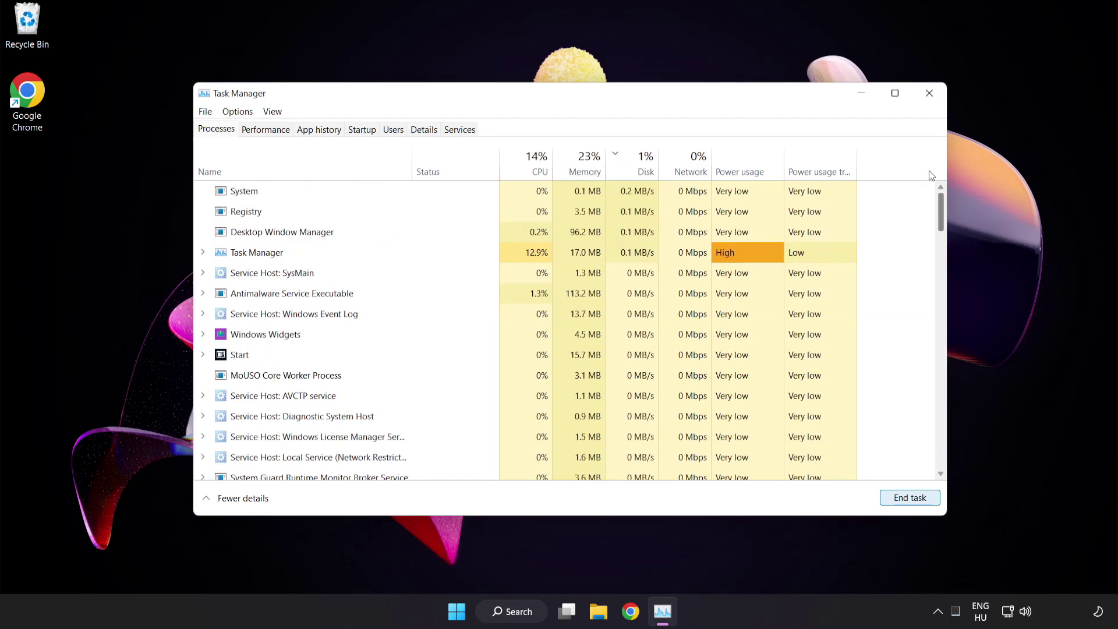
Step: Disable Cortana, Phone Link and Terminal as startup apps, then close Task Manager
{"action": "left_click", "coordinate": [365, 130]}
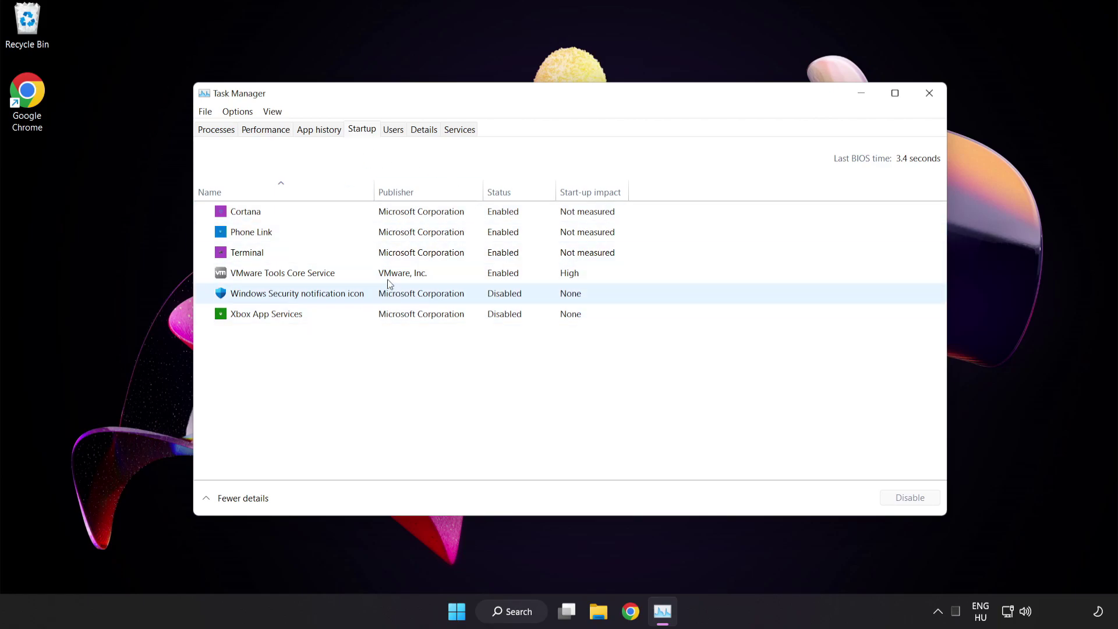
{"action": "left_click", "coordinate": [394, 219]}
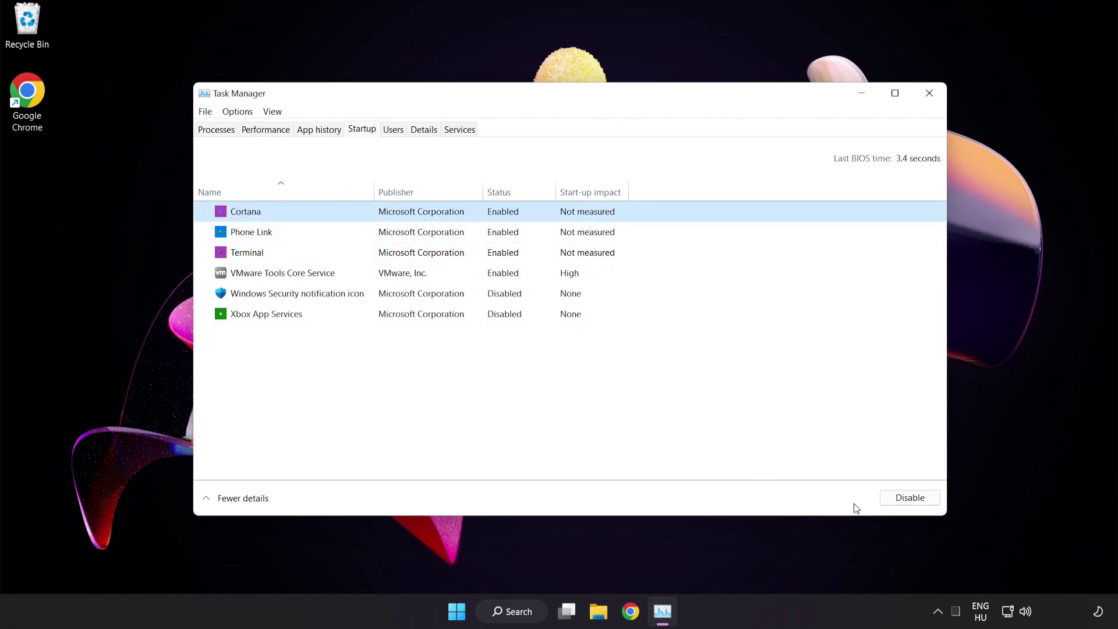
{"action": "left_click", "coordinate": [917, 501]}
{"action": "left_click", "coordinate": [324, 233]}
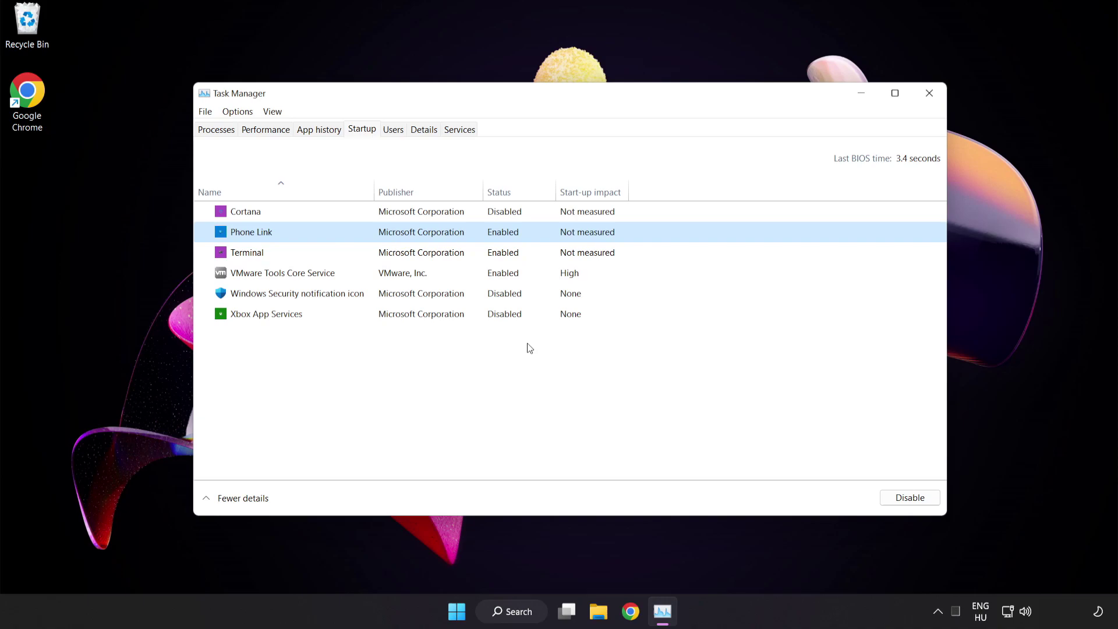
{"action": "left_click", "coordinate": [899, 501]}
{"action": "left_click", "coordinate": [446, 257]}
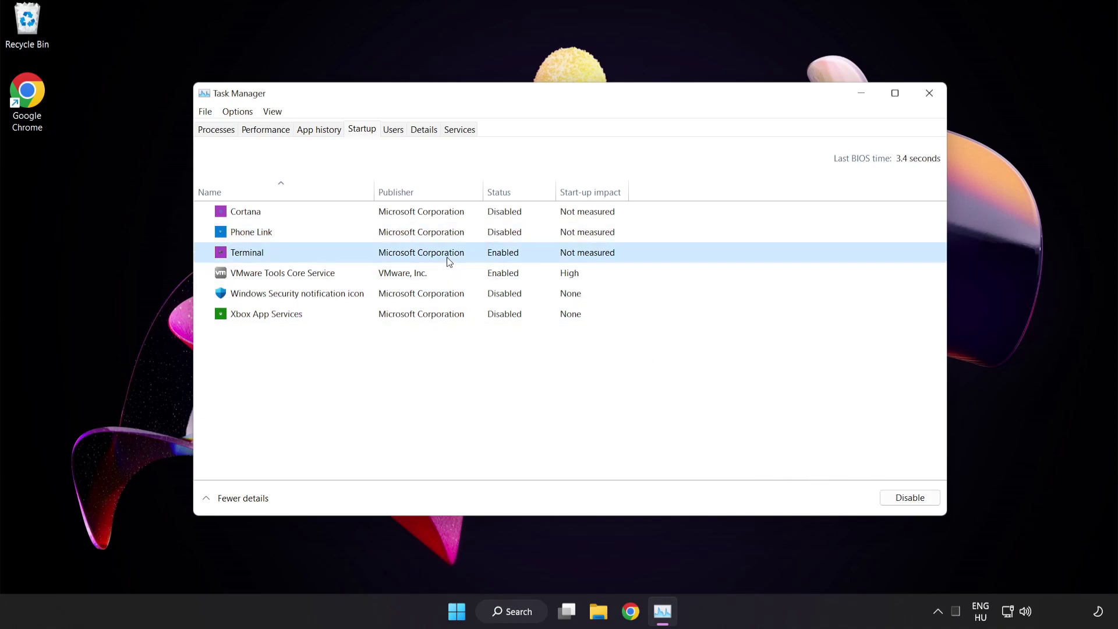
{"action": "left_click", "coordinate": [910, 497]}
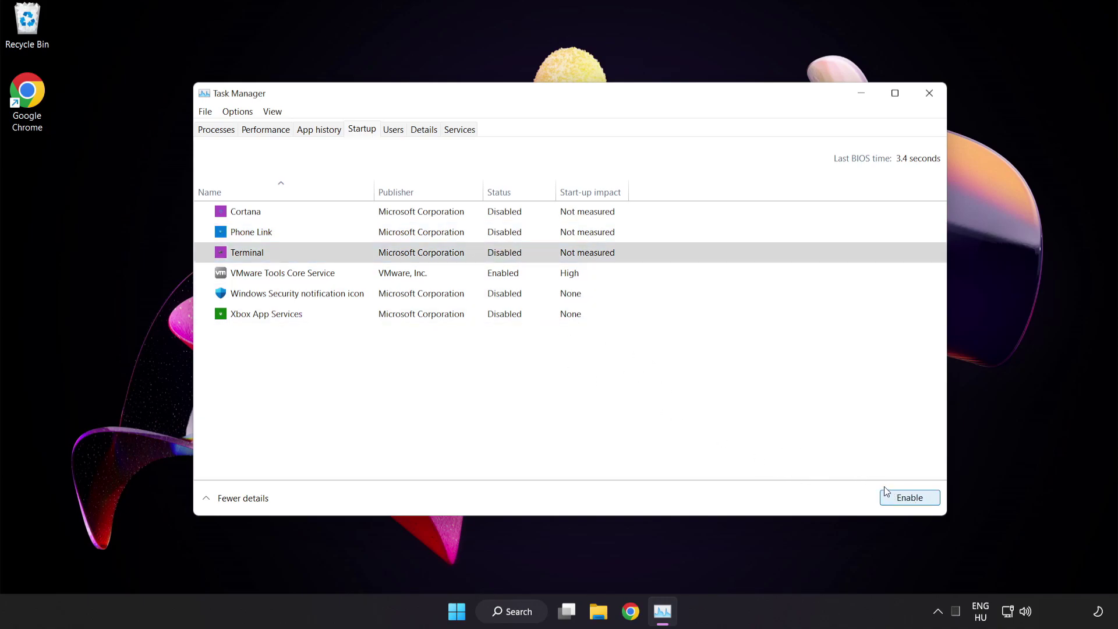
{"action": "left_click", "coordinate": [930, 93]}
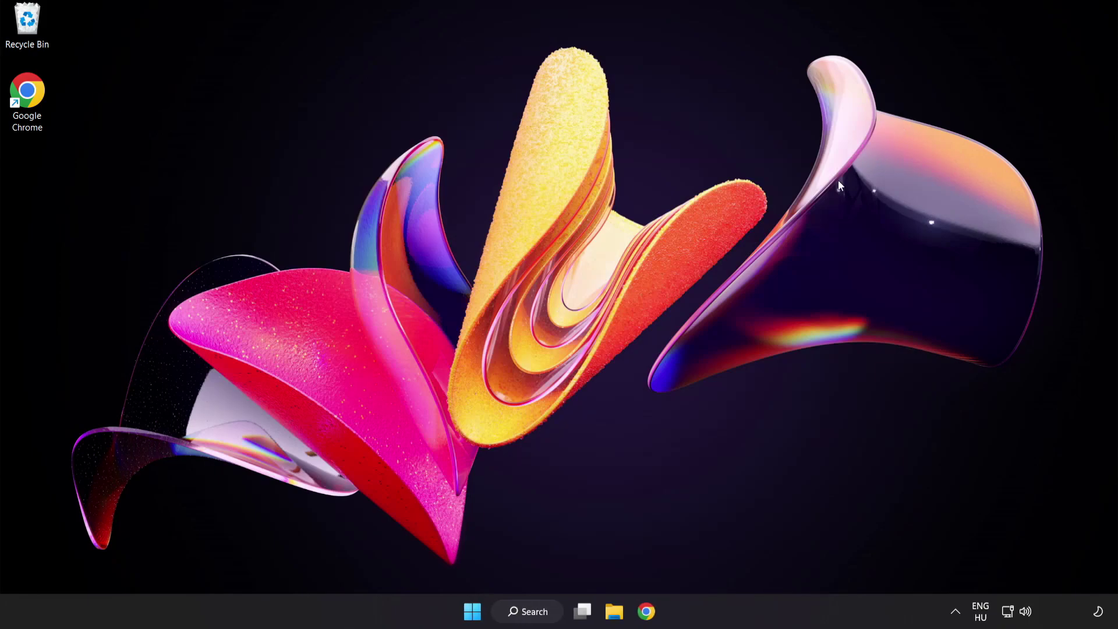
Step: Find Windows Update via 'update' search, check for updates until up to date, then close Settings
{"action": "left_click", "coordinate": [532, 616]}
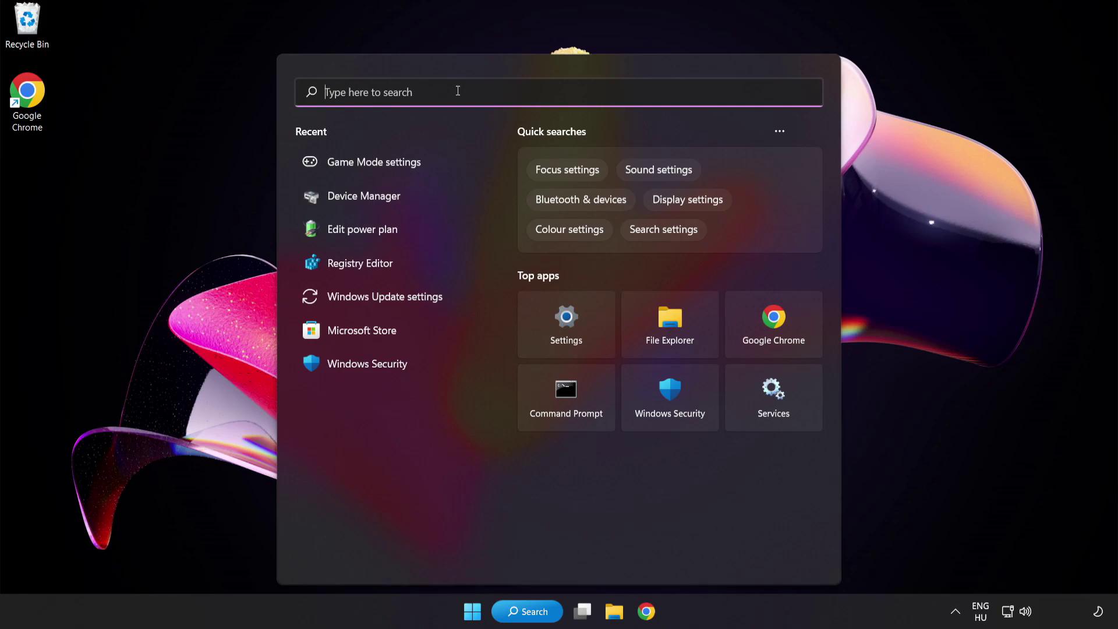
{"action": "type", "text": "update"}
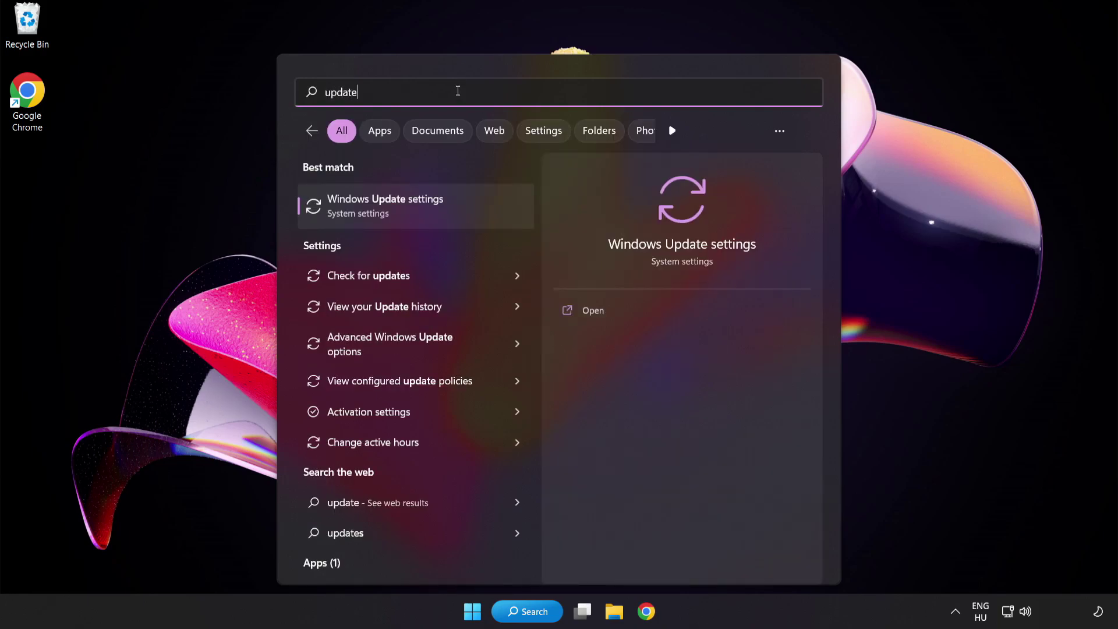
{"action": "left_click", "coordinate": [459, 205]}
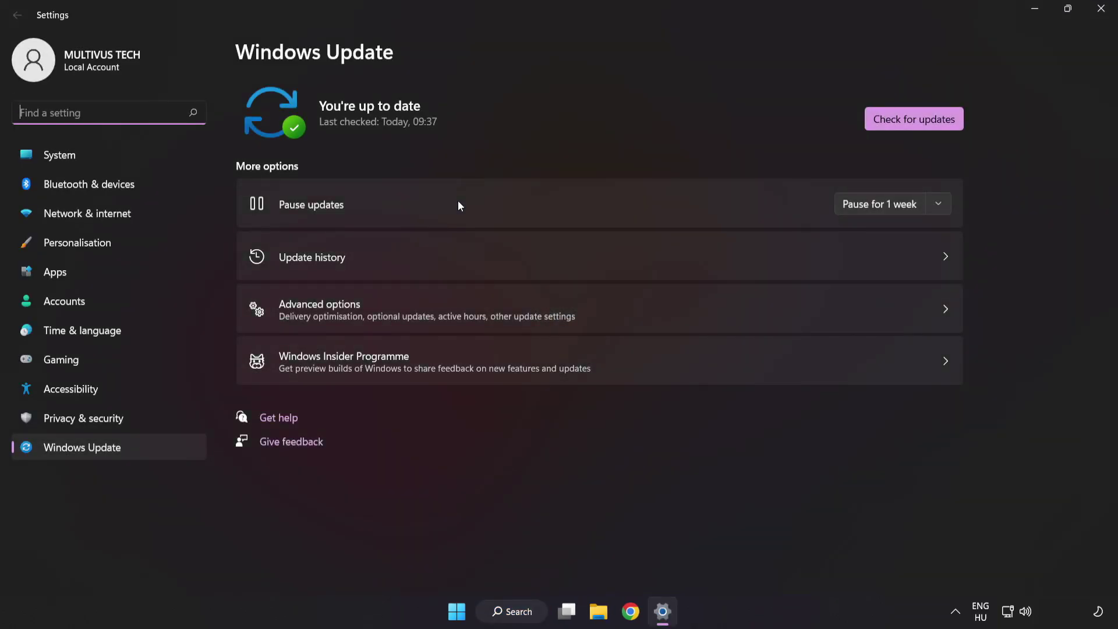
{"action": "left_click", "coordinate": [913, 125]}
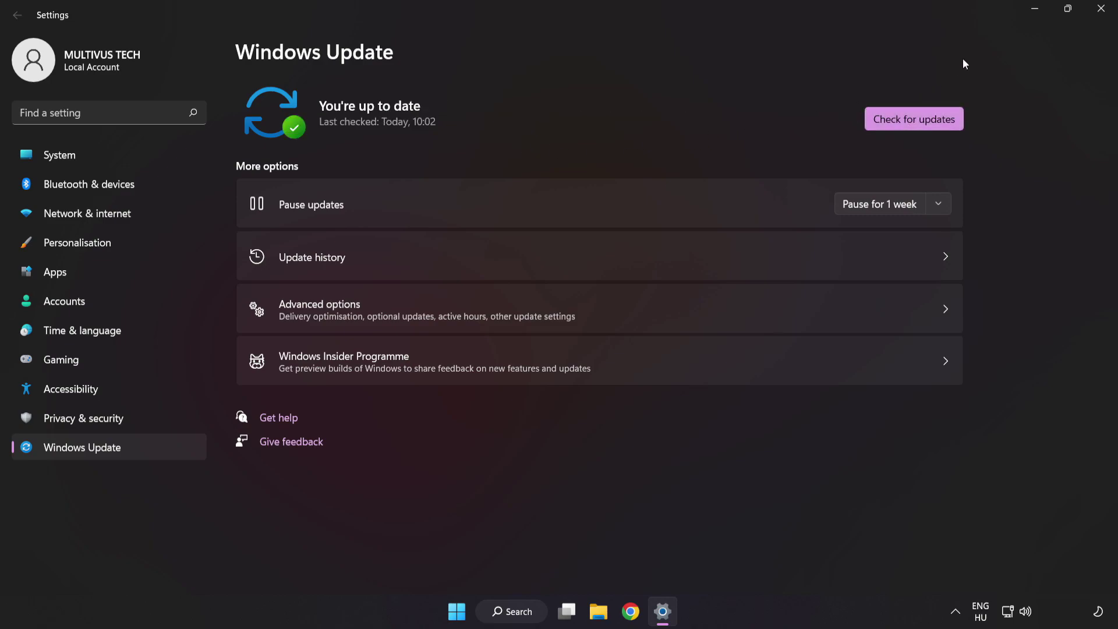
{"action": "left_click", "coordinate": [1101, 9]}
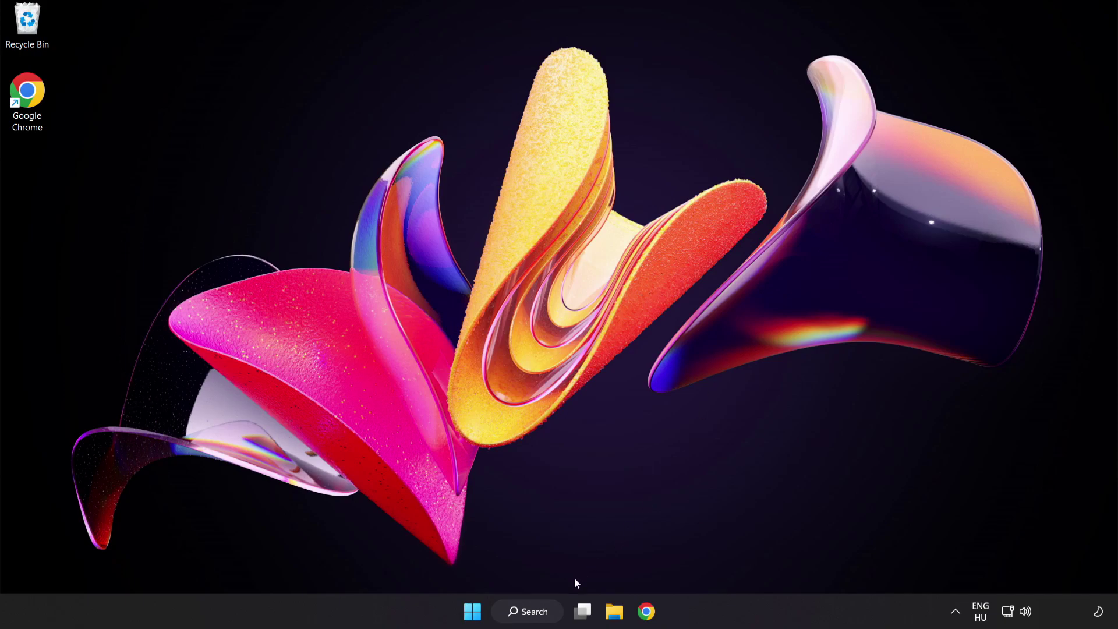
Step: Launch regedit and navigate to HKEY_CURRENT_USER\System\GameConfigStore
{"action": "left_click", "coordinate": [540, 616]}
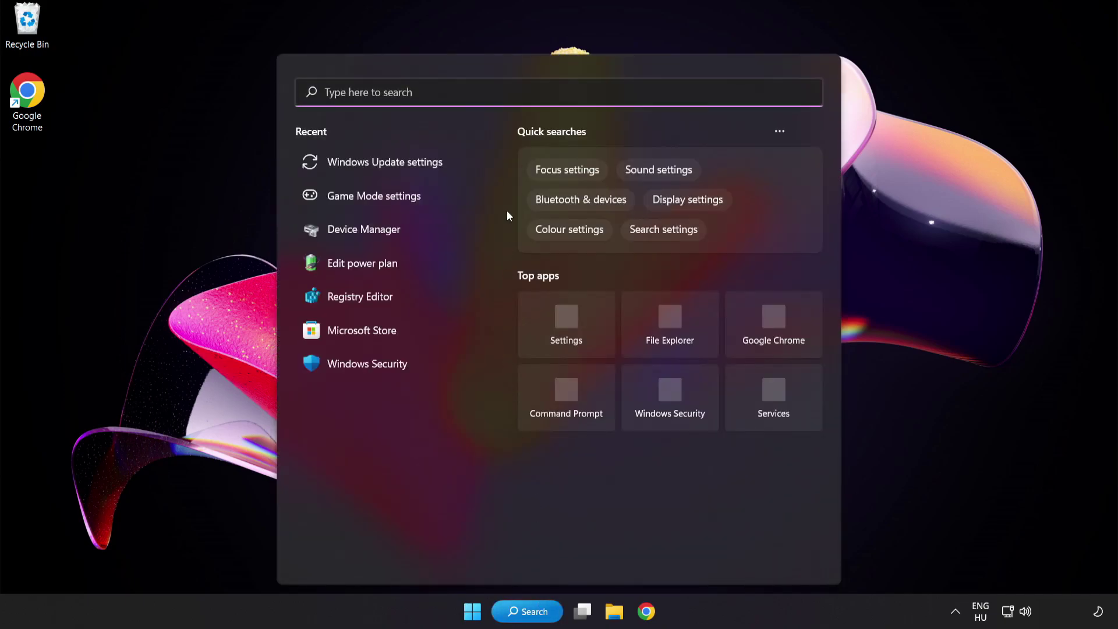
{"action": "type", "text": "regedit"}
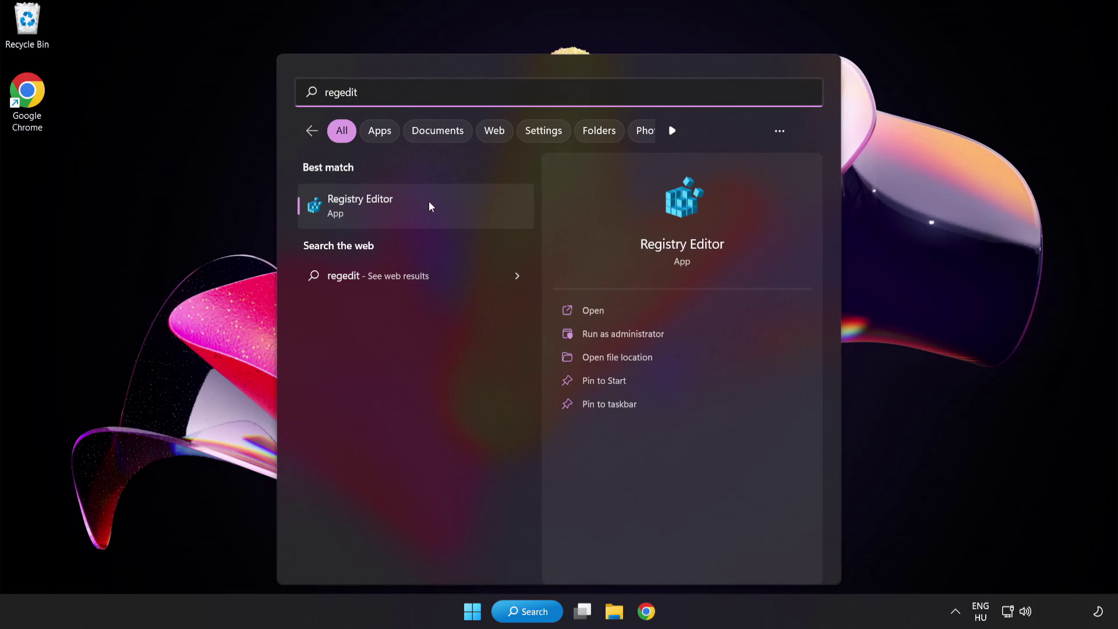
{"action": "left_click", "coordinate": [429, 201]}
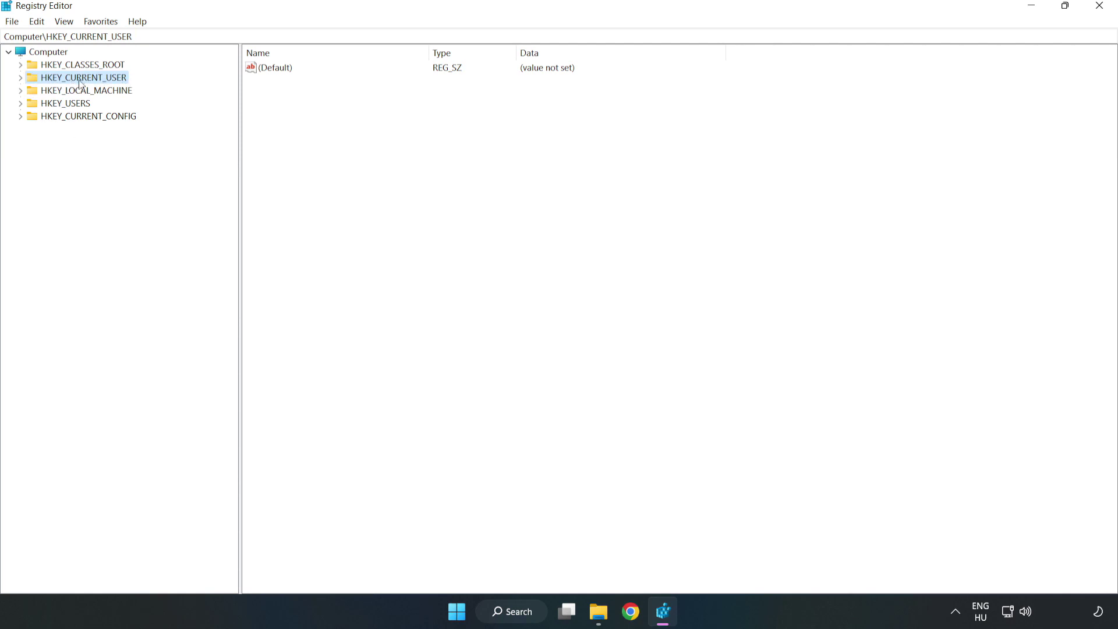
{"action": "left_click", "coordinate": [21, 78]}
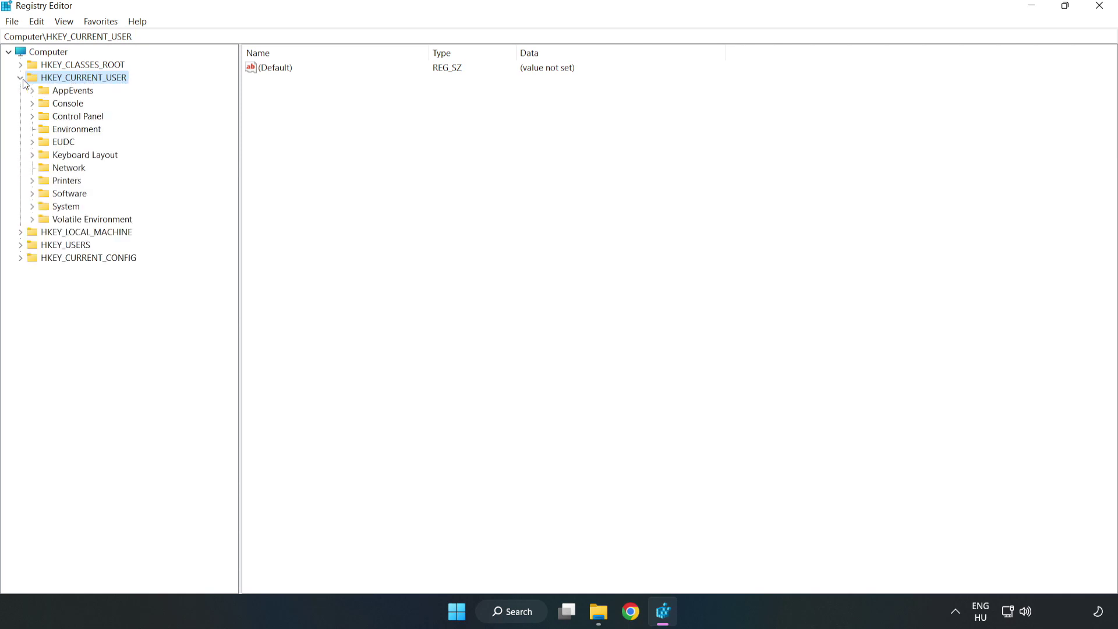
{"action": "left_click", "coordinate": [32, 208]}
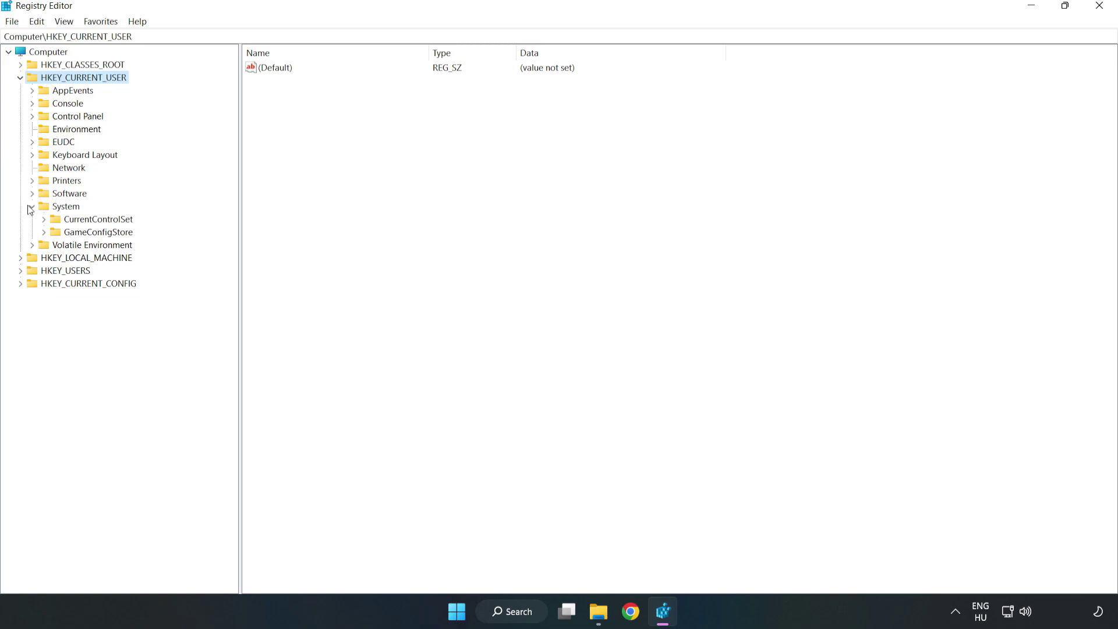
{"action": "left_click", "coordinate": [93, 236]}
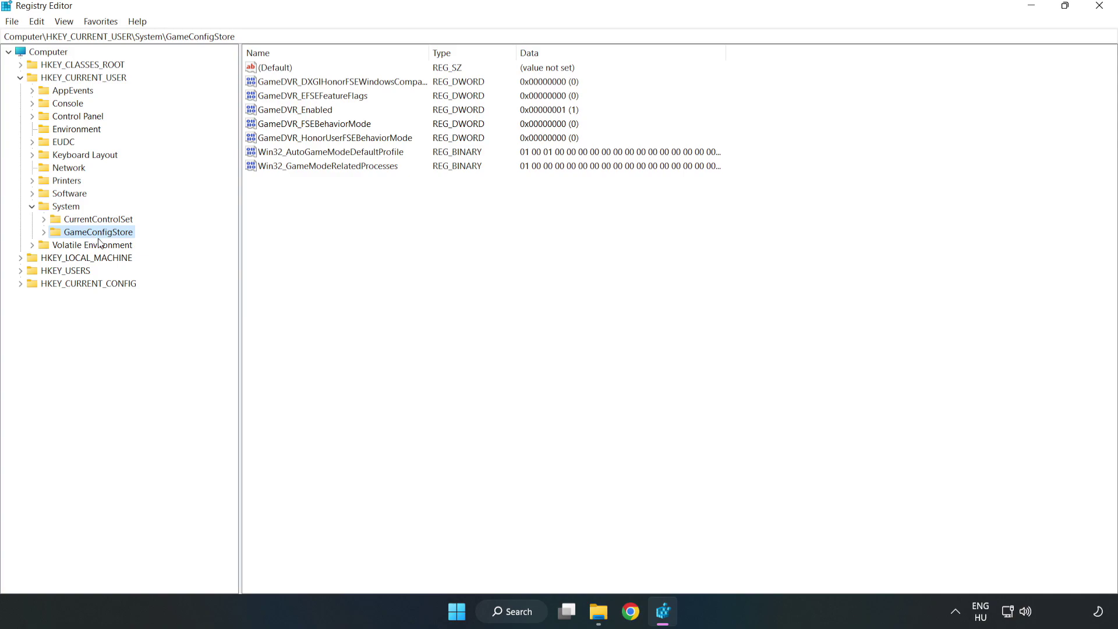
Step: Change GameDVR_Enabled's value data from 1 to 0
{"action": "left_click", "coordinate": [275, 113]}
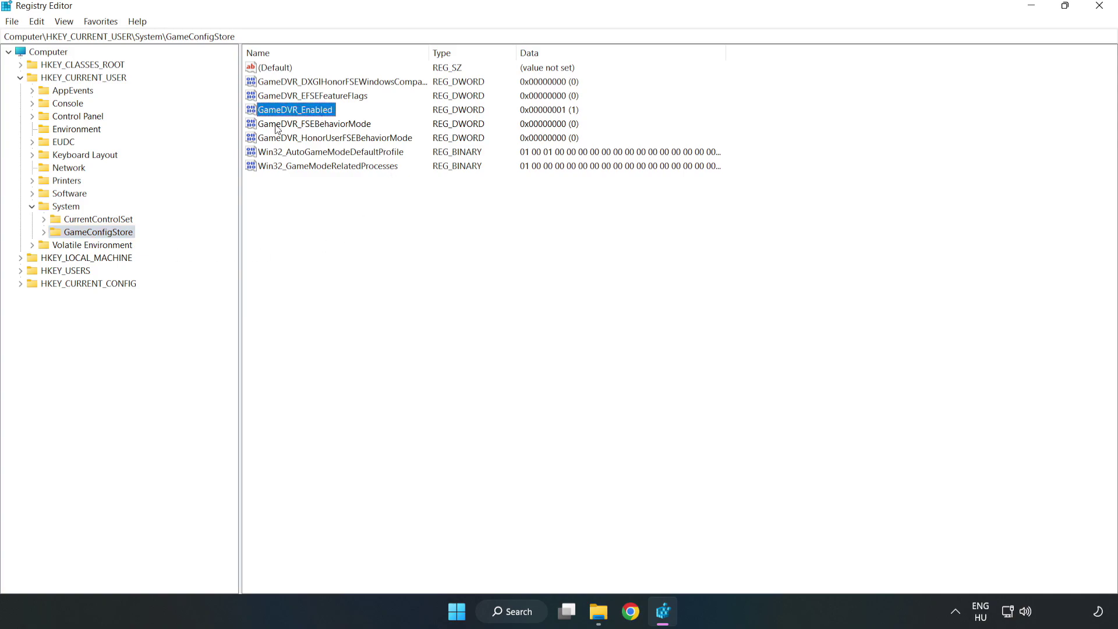
{"action": "right_click", "coordinate": [305, 115]}
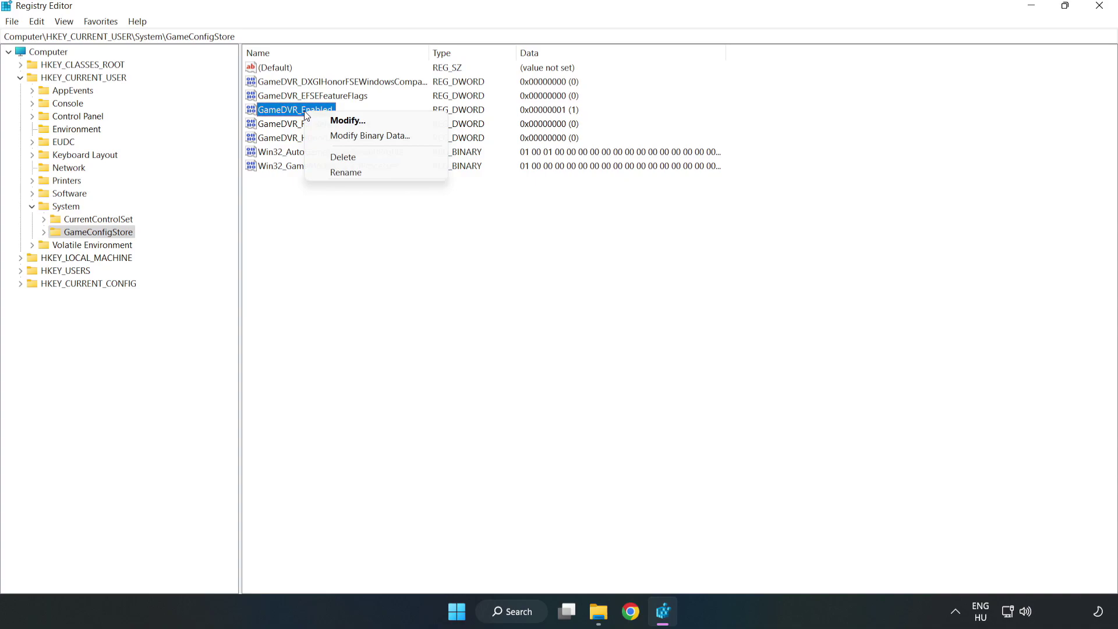
{"action": "left_click", "coordinate": [358, 122]}
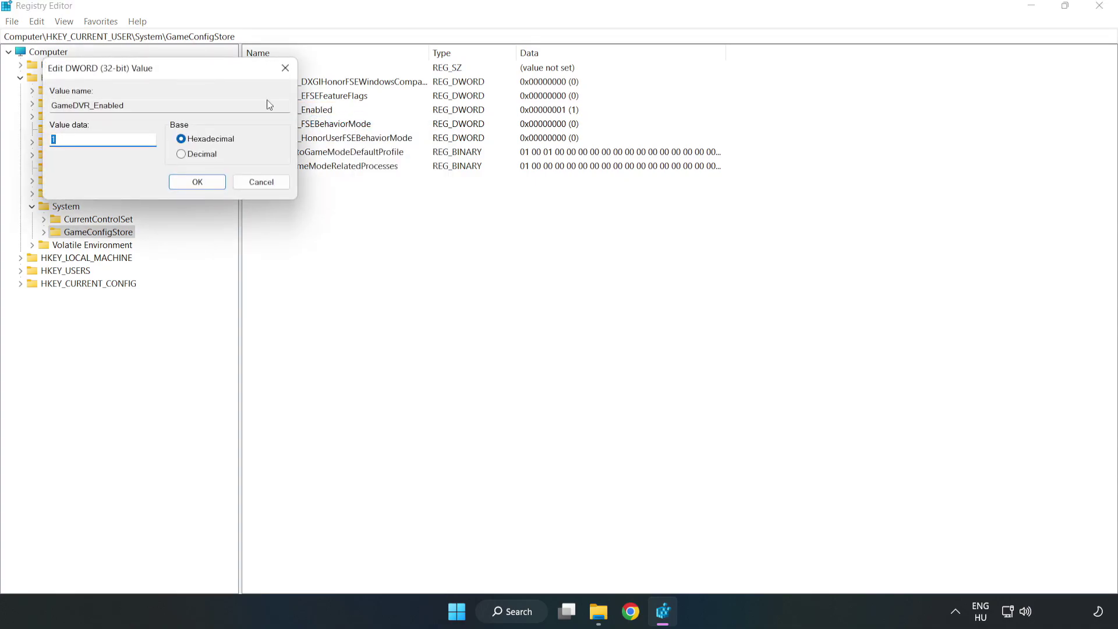
{"action": "left_click_drag", "start_coordinate": [224, 80], "coordinate": [621, 234]}
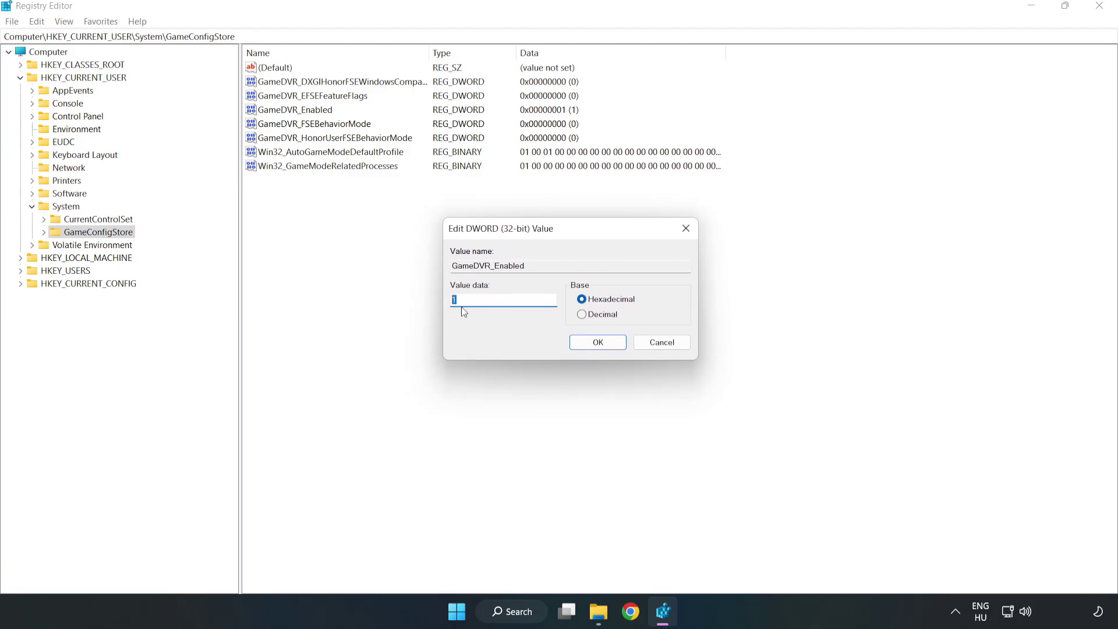
{"action": "type", "text": "0"}
{"action": "left_click", "coordinate": [598, 343]}
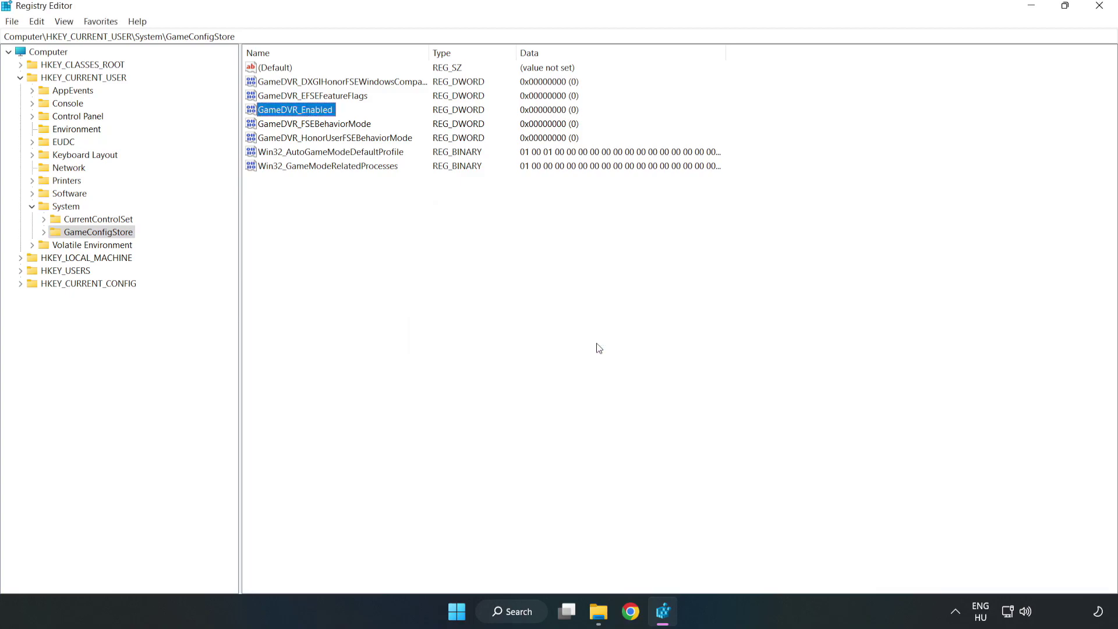
Step: Navigate to HKEY_LOCAL_MACHINE\SOFTWARE\Microsoft\PolicyManager\default\ApplicationManagement\AllowGameDVR
{"action": "left_click", "coordinate": [20, 78]}
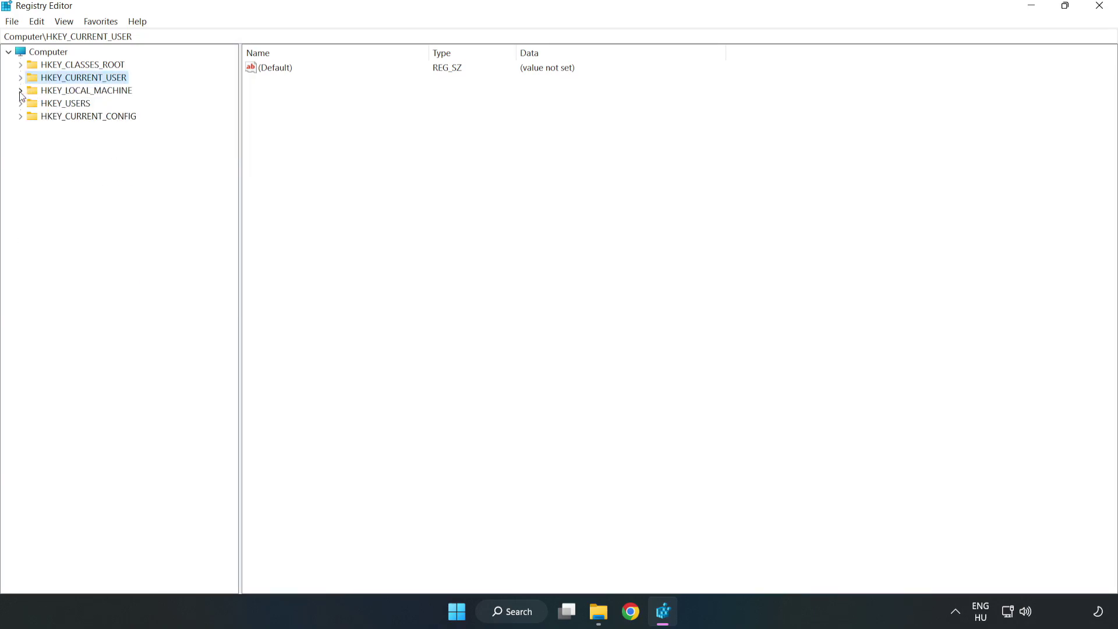
{"action": "double_click", "coordinate": [26, 92]}
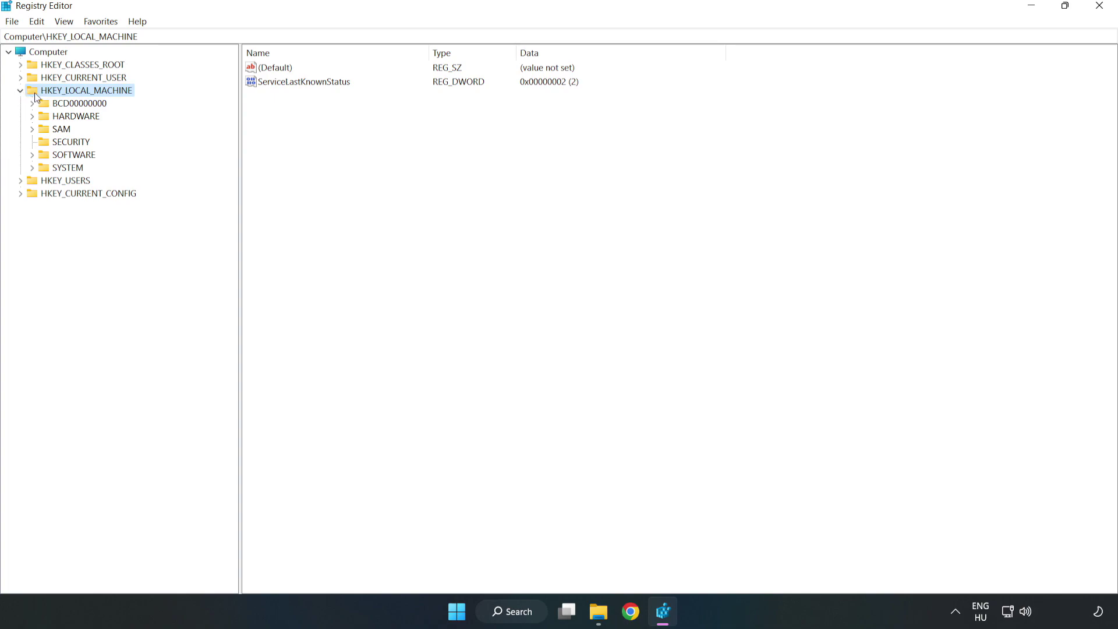
{"action": "left_click", "coordinate": [33, 155]}
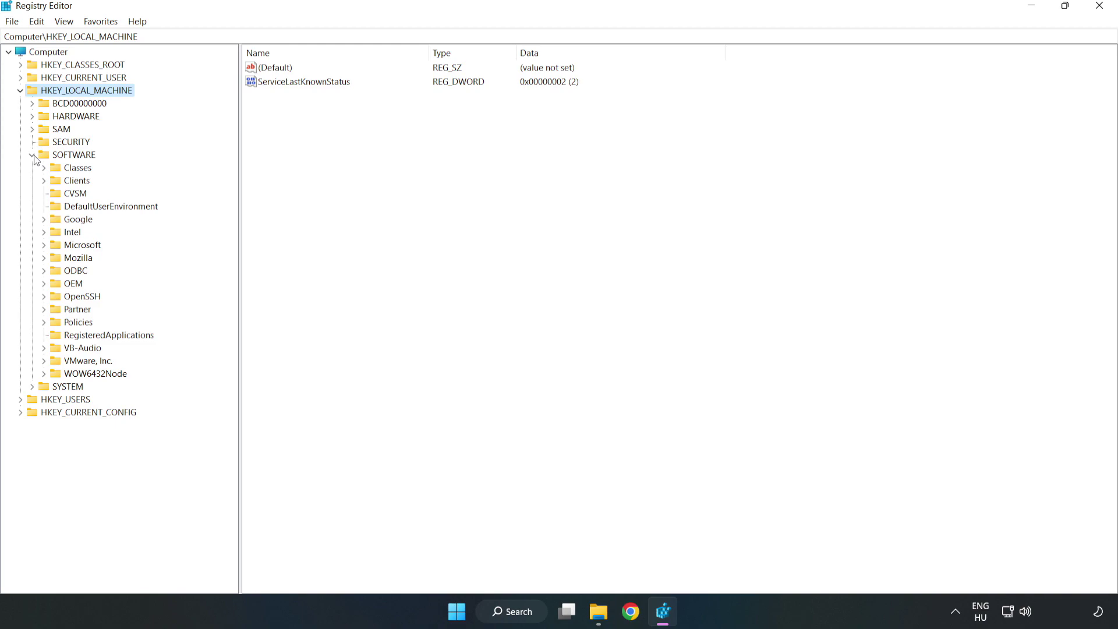
{"action": "left_click", "coordinate": [43, 245]}
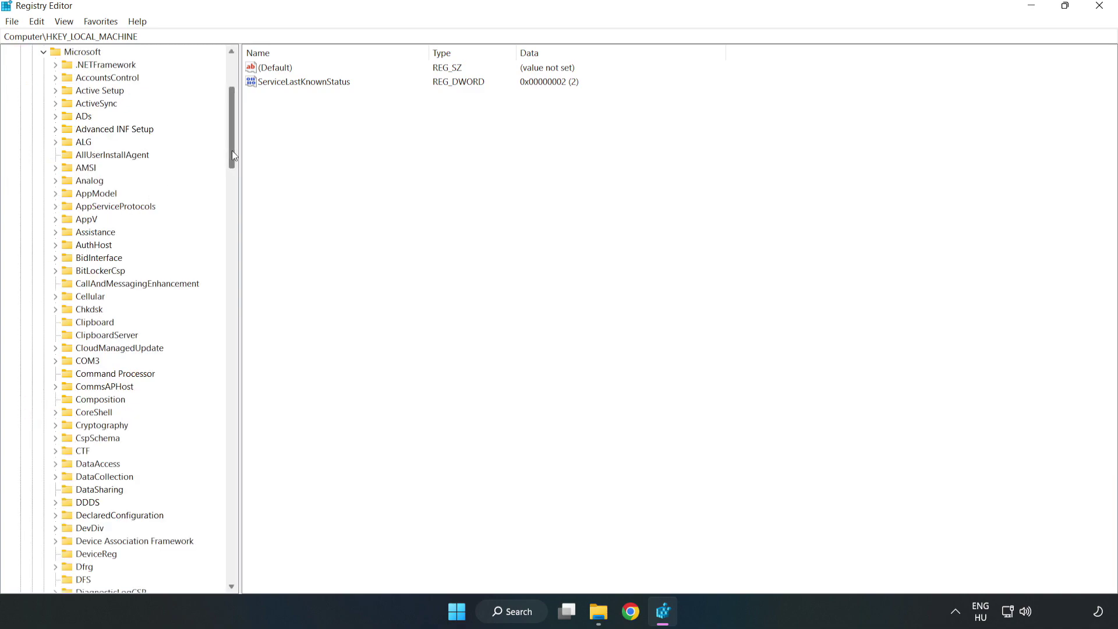
{"action": "left_click_drag", "start_coordinate": [232, 150], "coordinate": [256, 415]}
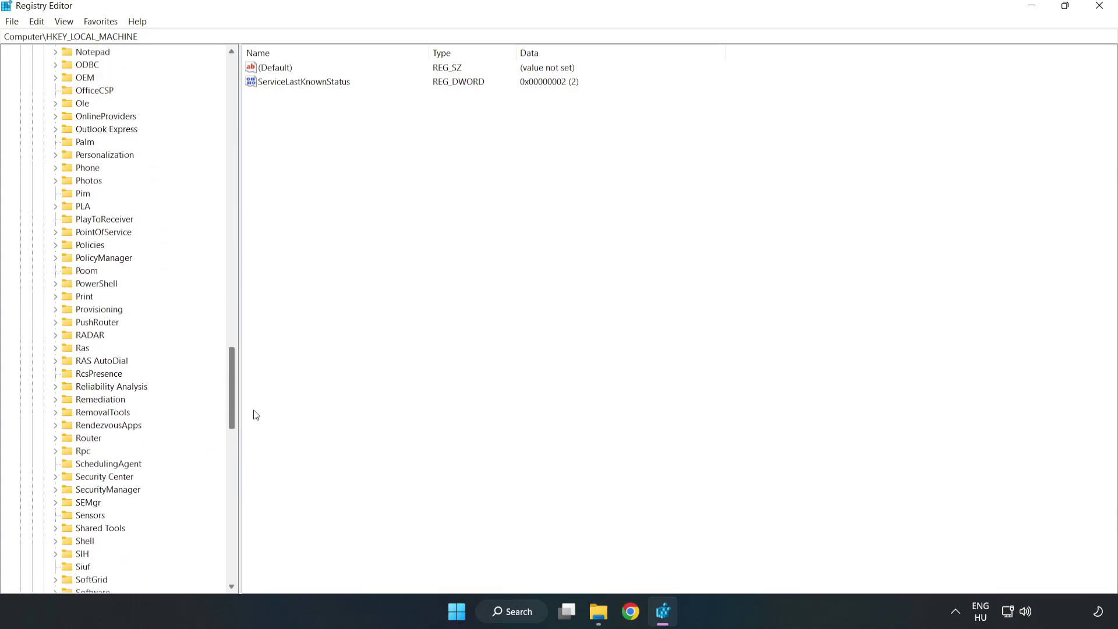
{"action": "left_click", "coordinate": [56, 258]}
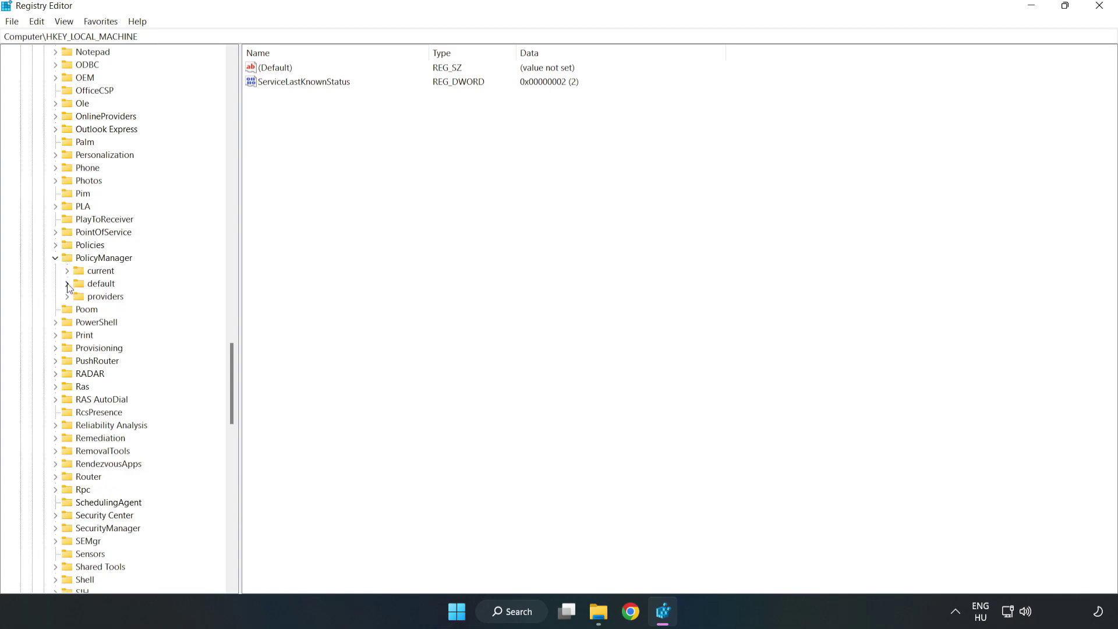
{"action": "left_click", "coordinate": [68, 285]}
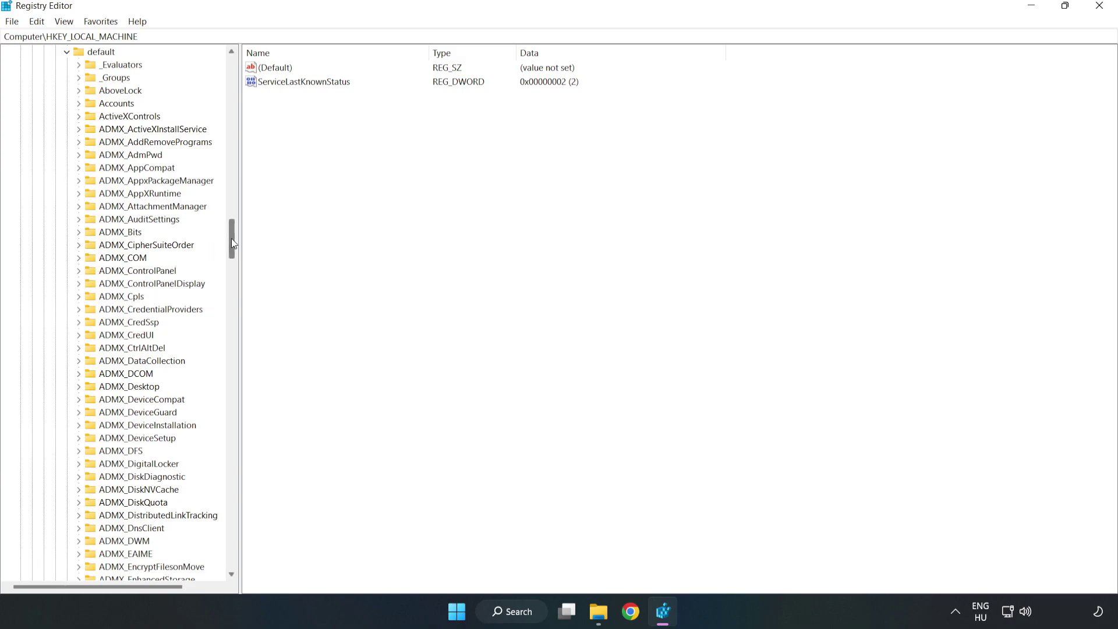
{"action": "left_click_drag", "start_coordinate": [232, 239], "coordinate": [226, 369]}
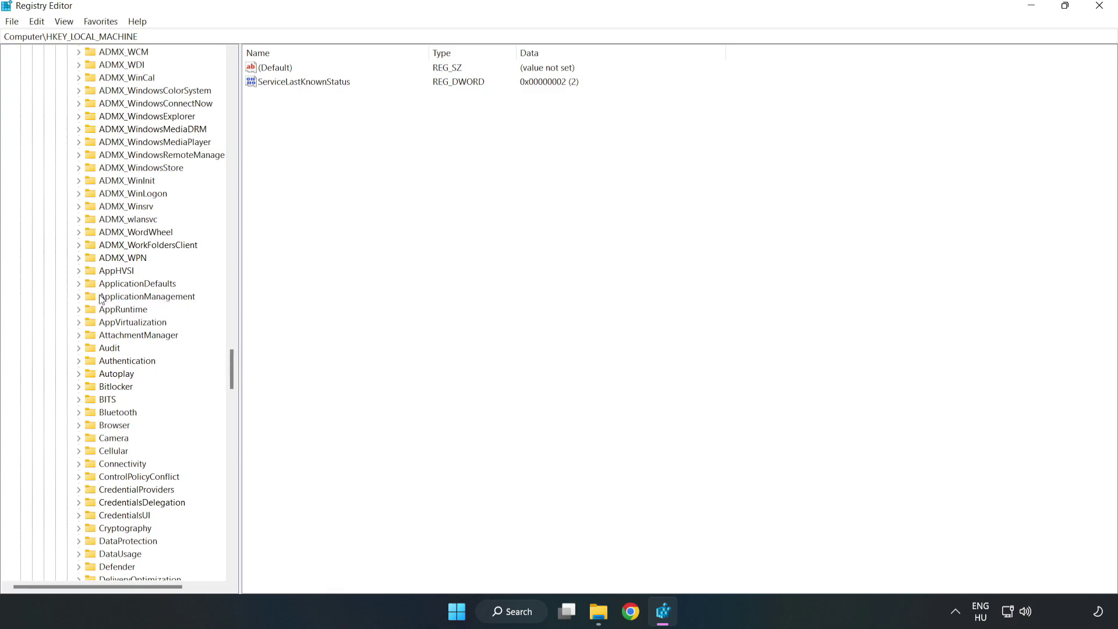
{"action": "left_click", "coordinate": [82, 295]}
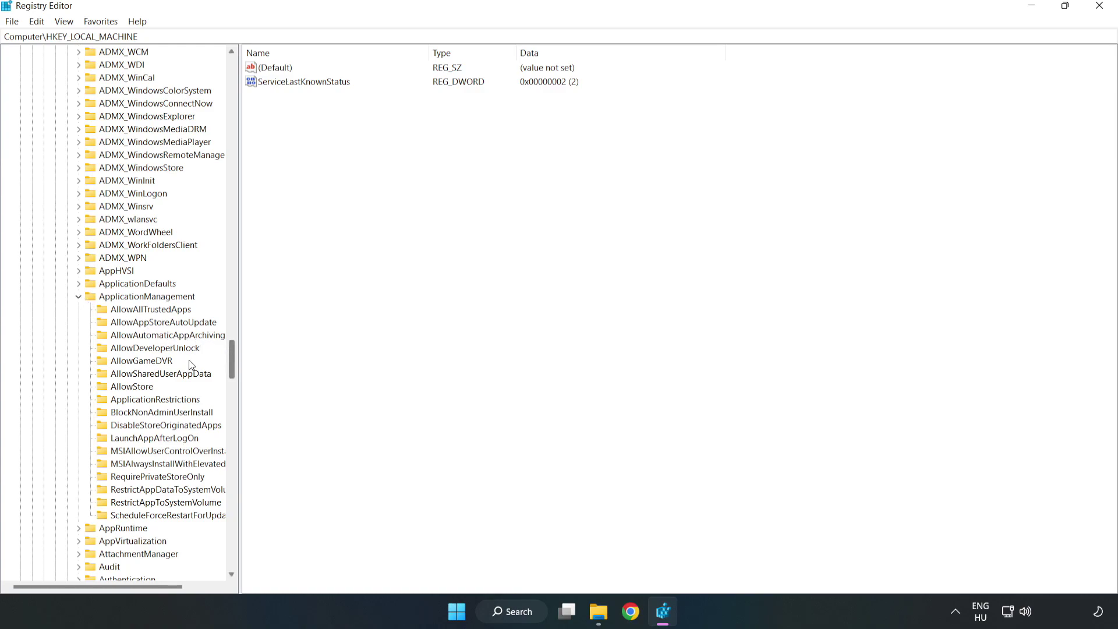
{"action": "left_click", "coordinate": [130, 362]}
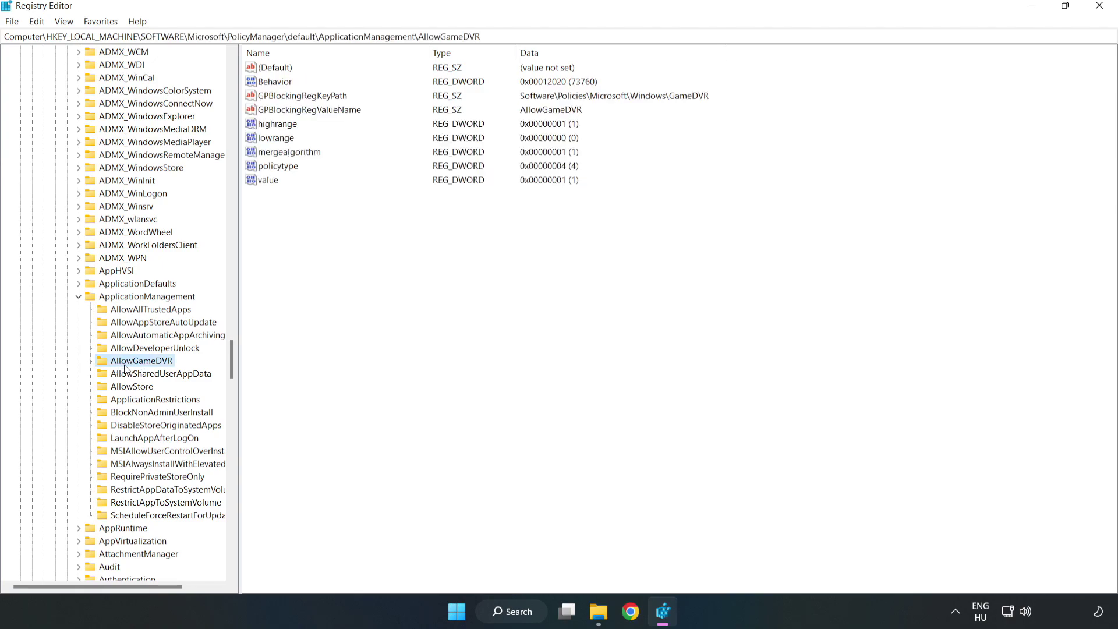
Step: Change AllowGameDVR's value entry data to 0, then close Registry Editor
{"action": "left_click", "coordinate": [262, 183]}
{"action": "right_click", "coordinate": [273, 185]}
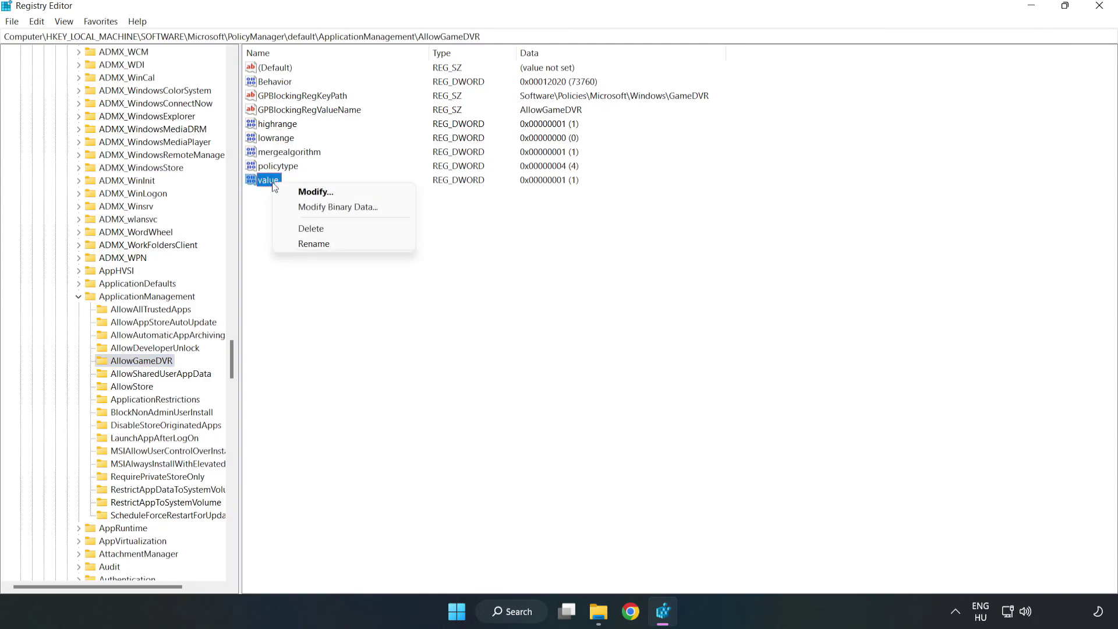
{"action": "left_click", "coordinate": [322, 194]}
{"action": "left_click_drag", "start_coordinate": [204, 73], "coordinate": [569, 232]}
{"action": "left_click", "coordinate": [448, 300]}
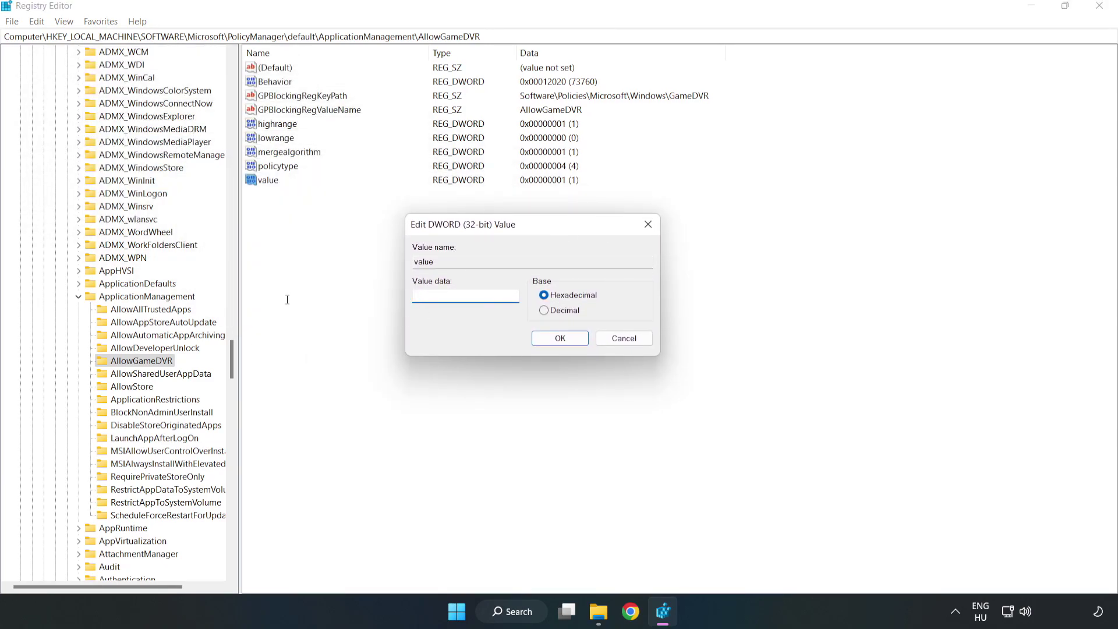
{"action": "type", "text": "0"}
{"action": "left_click", "coordinate": [561, 339]}
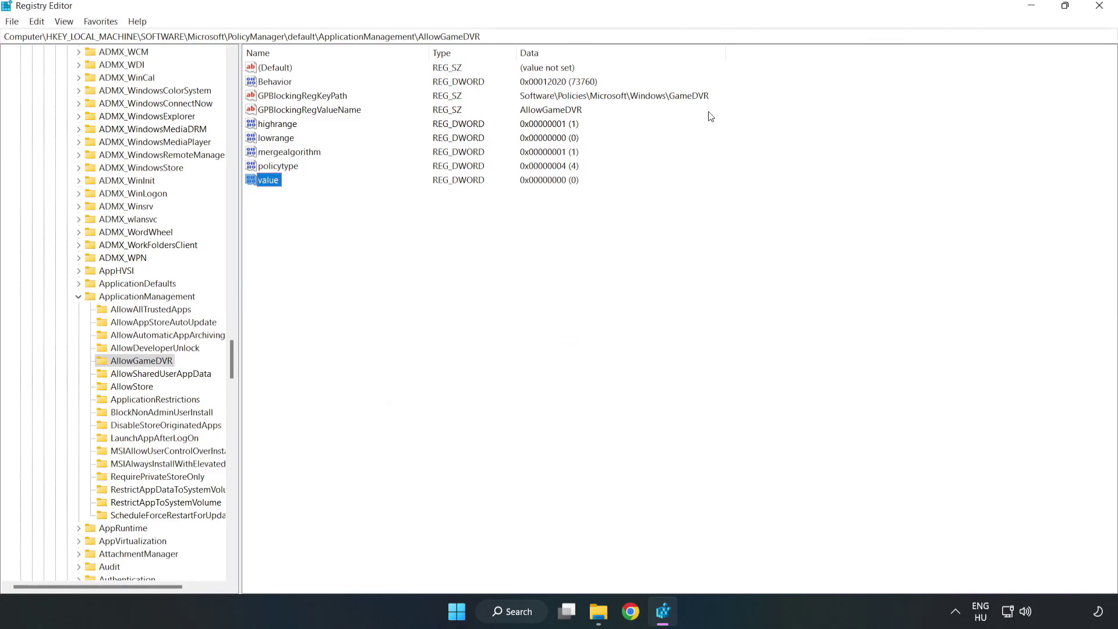
{"action": "left_click", "coordinate": [1100, 12]}
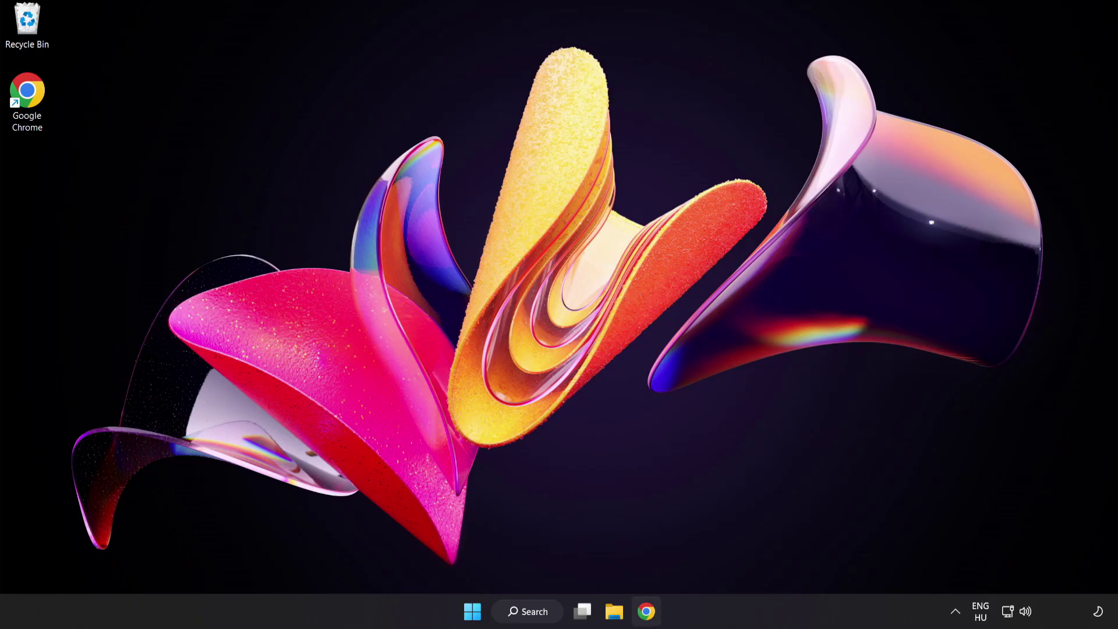
Step: Back in Chrome, download the DirectX End-User Runtime Web Installer and run dxwebsetup.exe
{"action": "left_click", "coordinate": [646, 620]}
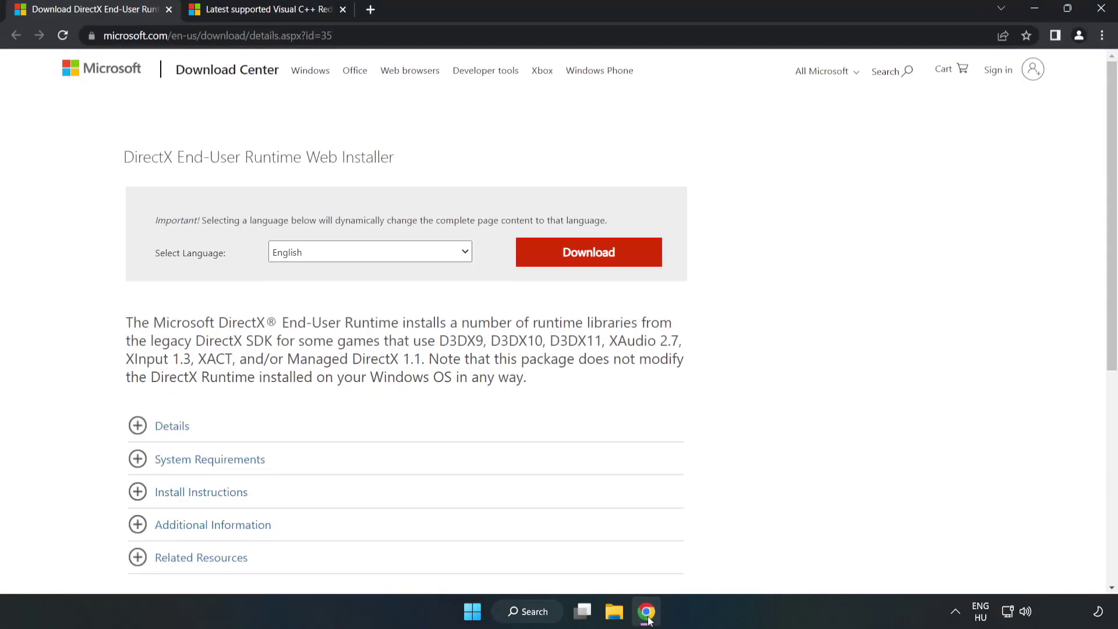
{"action": "left_click", "coordinate": [335, 36]}
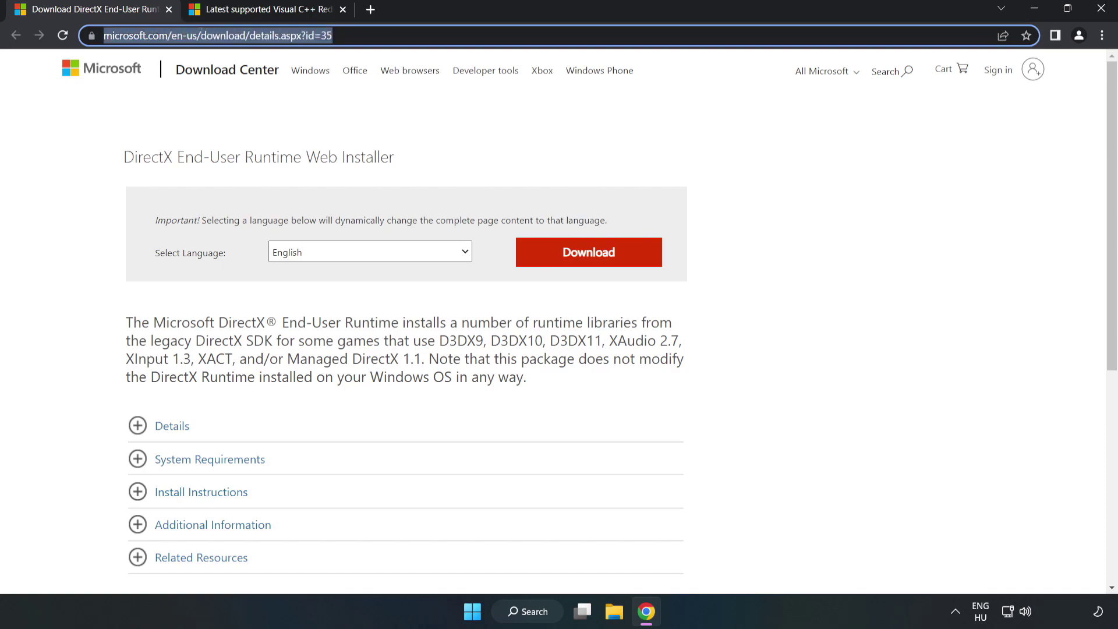
{"action": "left_click", "coordinate": [455, 138]}
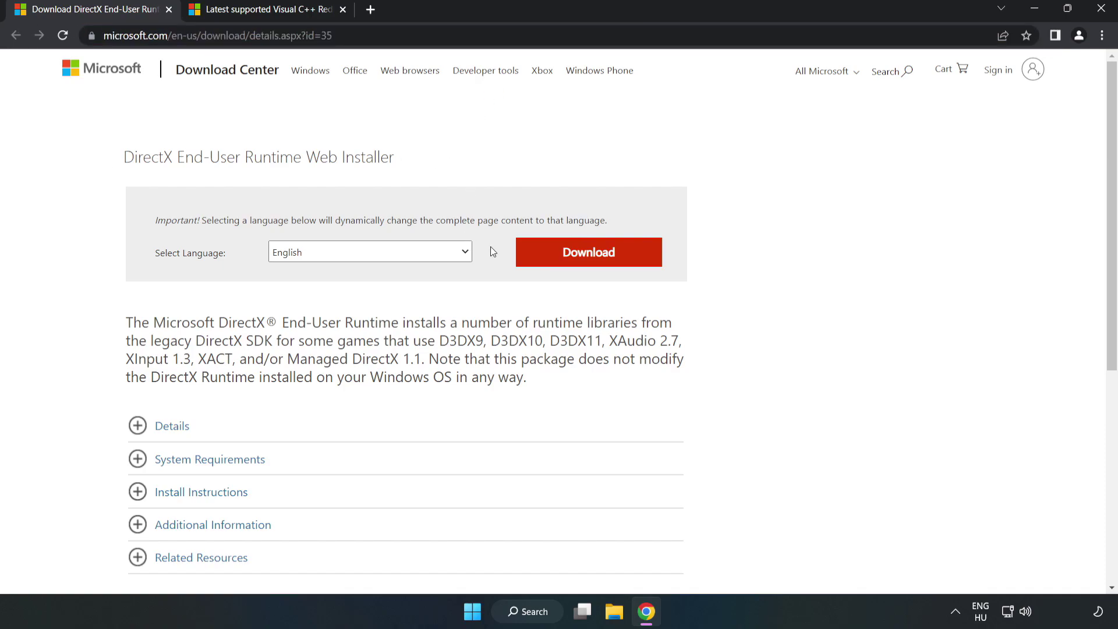
{"action": "left_click", "coordinate": [597, 266]}
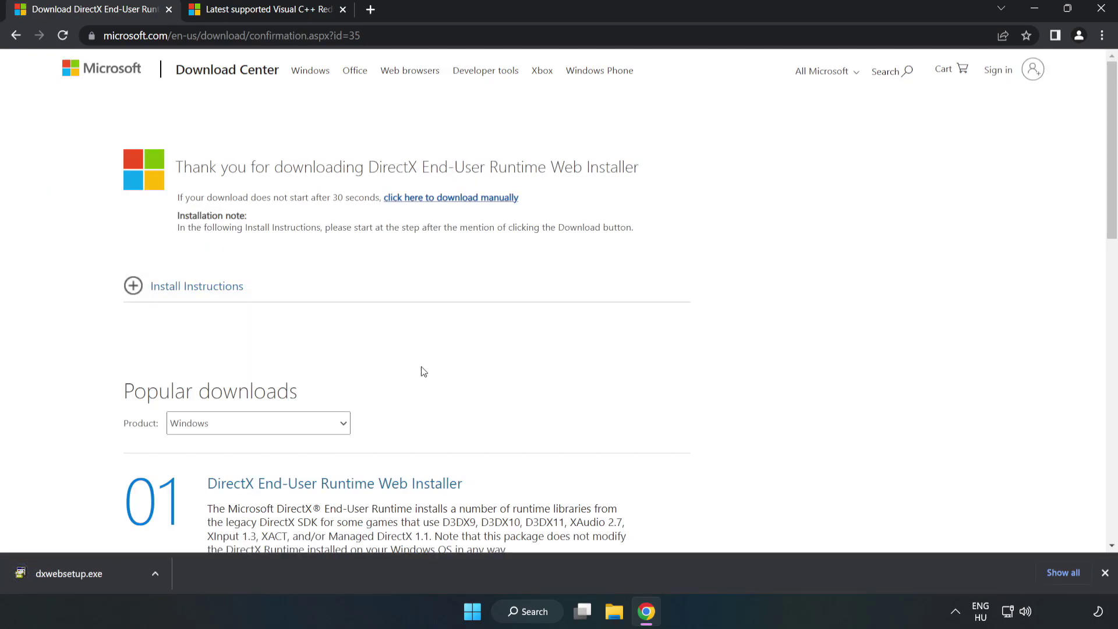
{"action": "left_click", "coordinate": [113, 576]}
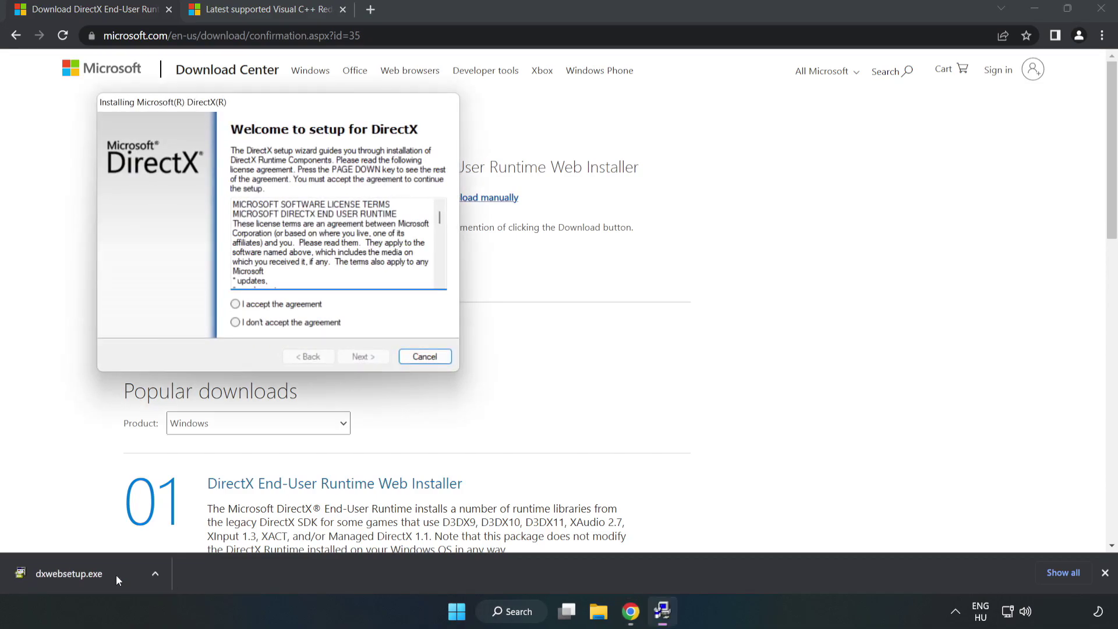
Step: Accept the DirectX license, opt out of the Bing Bar, install, and finish setup
{"action": "left_click_drag", "start_coordinate": [256, 106], "coordinate": [536, 159]}
{"action": "left_click_drag", "start_coordinate": [720, 271], "coordinate": [719, 325]}
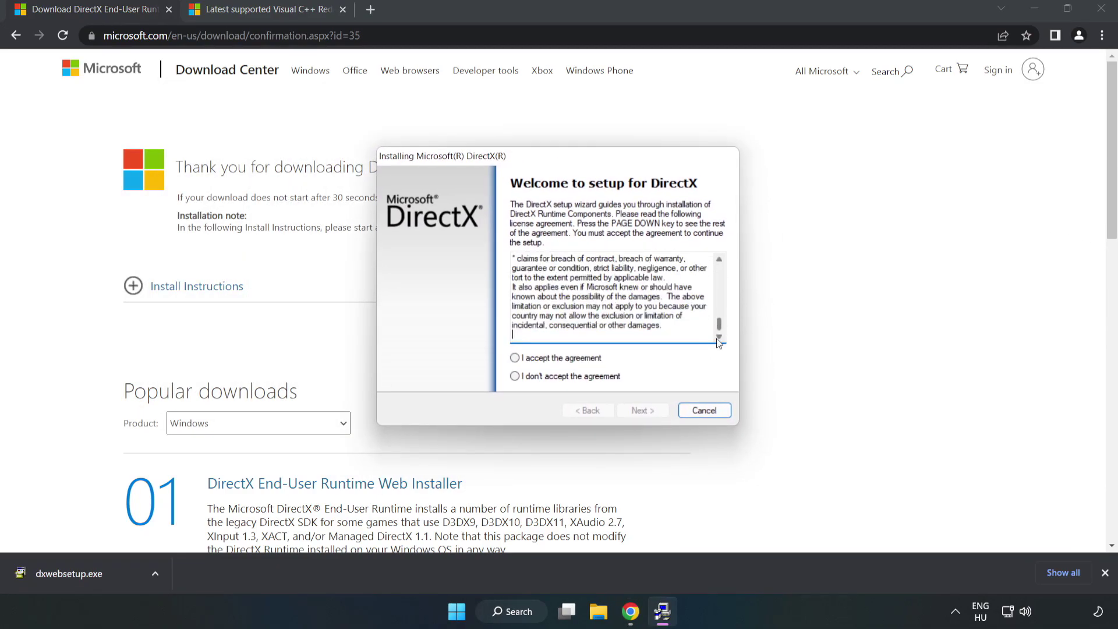
{"action": "left_click", "coordinate": [515, 358]}
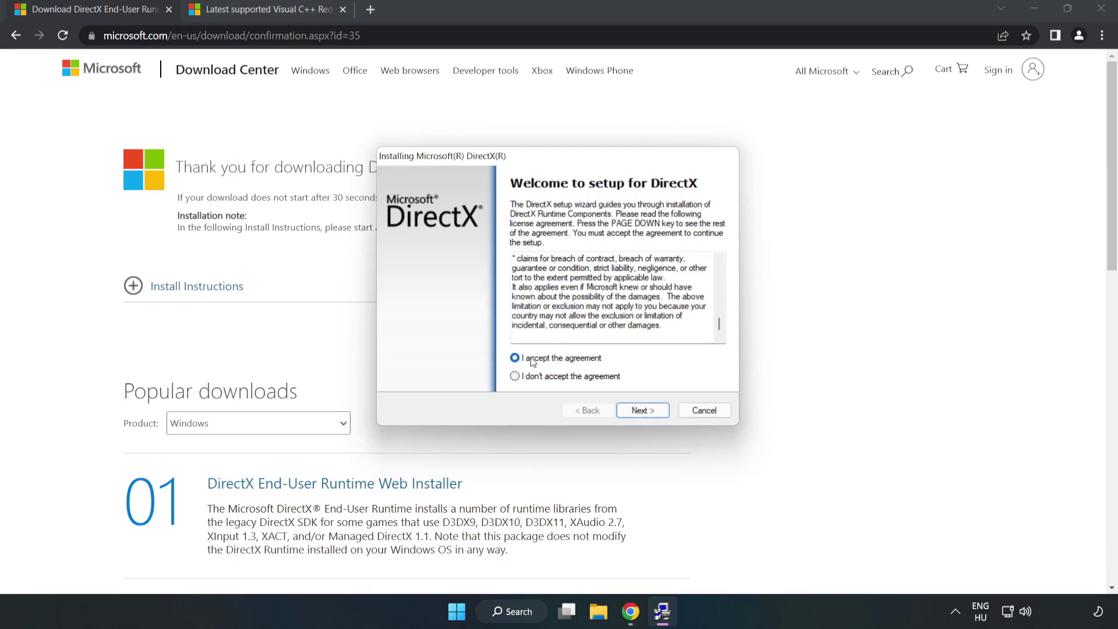
{"action": "left_click", "coordinate": [642, 411]}
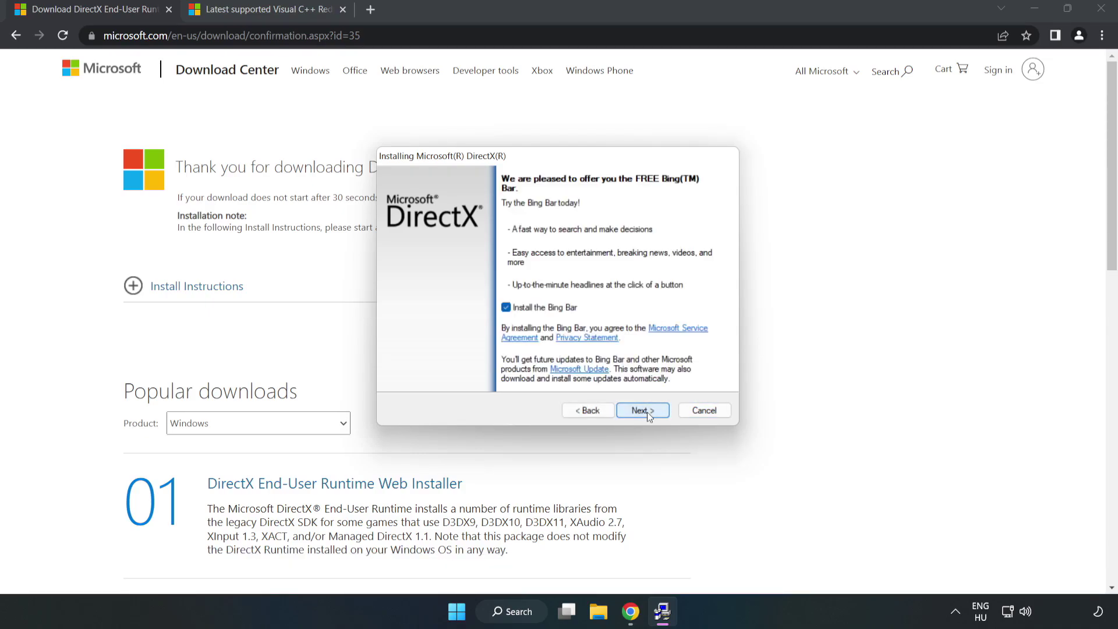
{"action": "left_click", "coordinate": [506, 308]}
{"action": "left_click", "coordinate": [646, 411]}
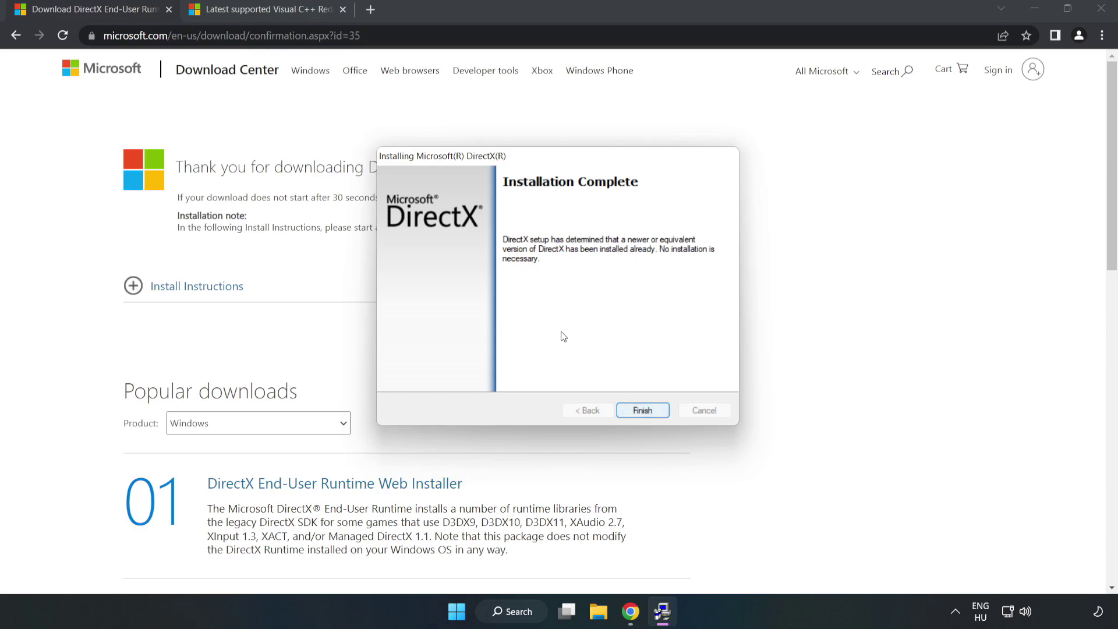
{"action": "left_click", "coordinate": [643, 411]}
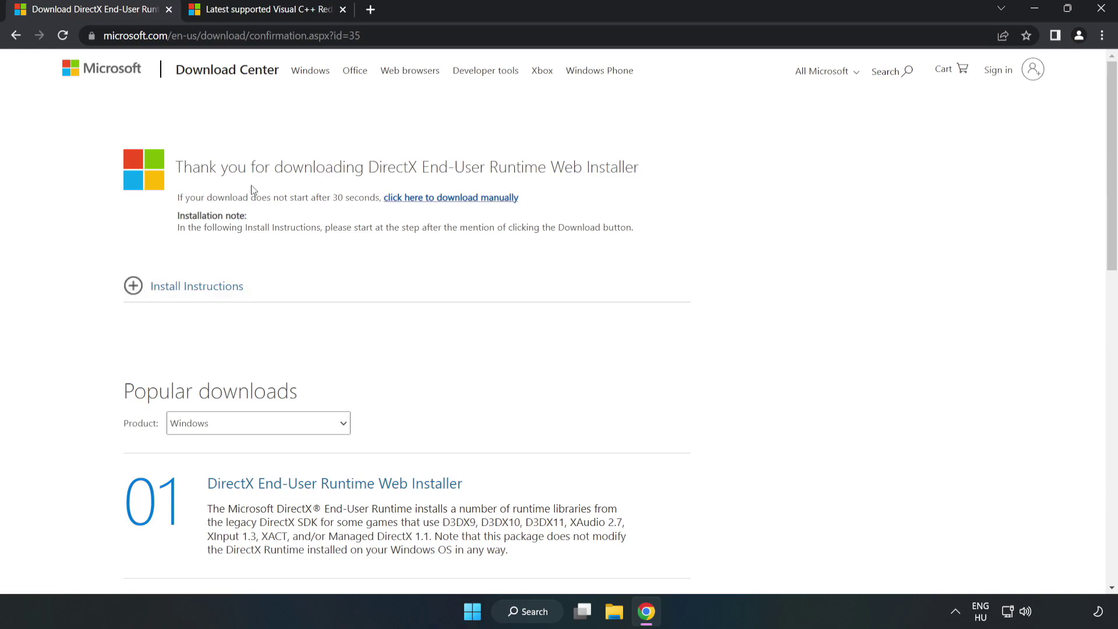
Step: Close the DirectX tab and scroll to the Visual C++ Redistributable download links
{"action": "left_click", "coordinate": [168, 10]}
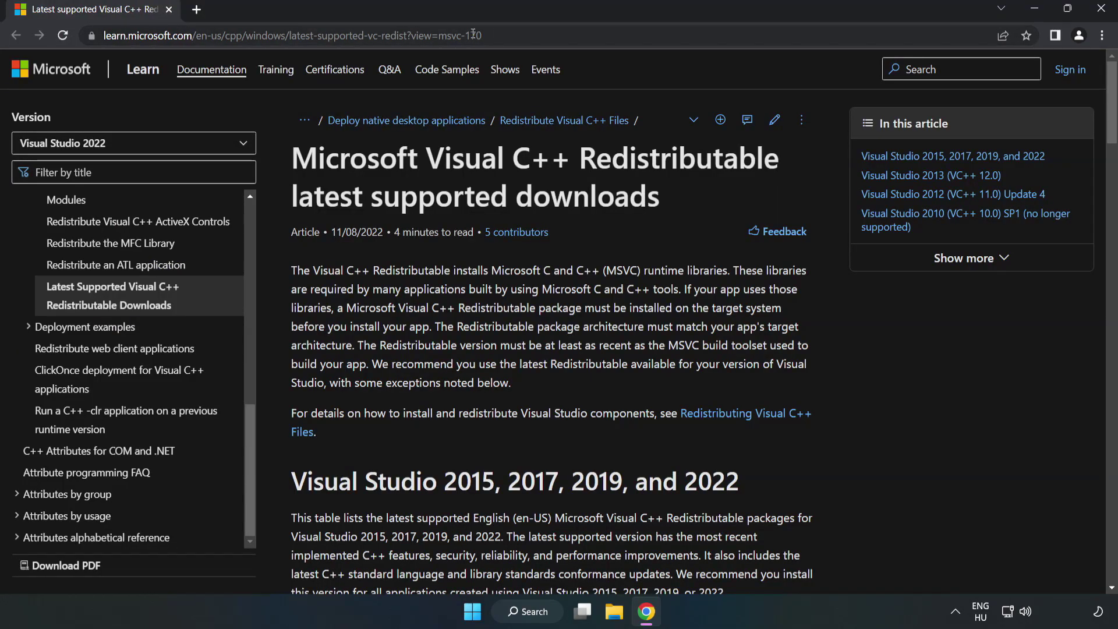
{"action": "left_click", "coordinate": [611, 36]}
{"action": "left_click", "coordinate": [611, 36]}
{"action": "left_click", "coordinate": [757, 93]}
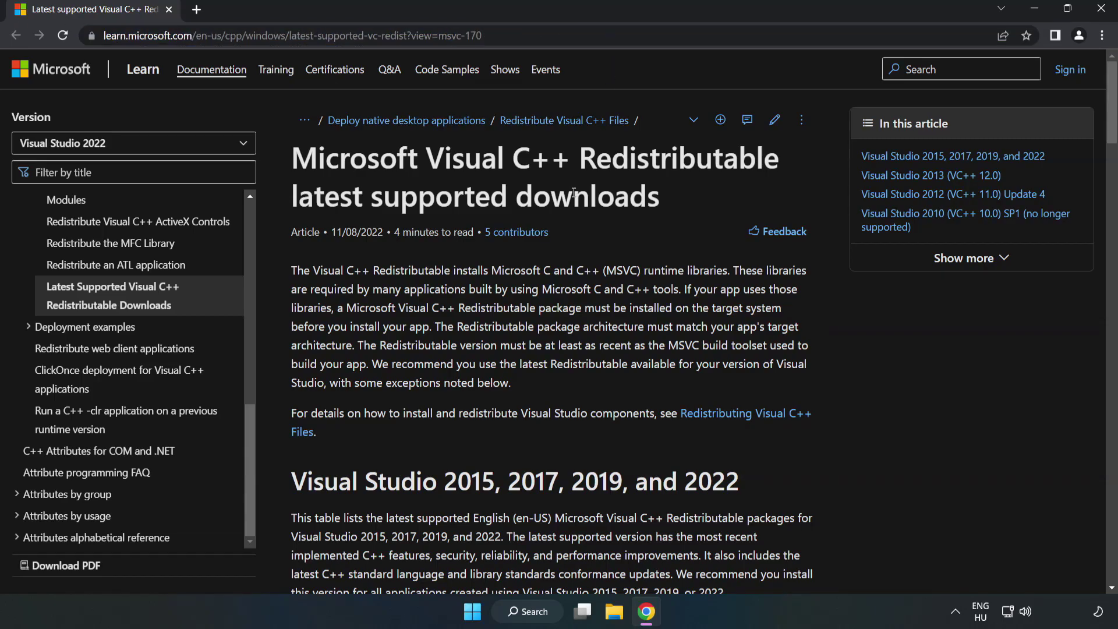
{"action": "left_click_drag", "start_coordinate": [1113, 125], "coordinate": [1114, 189]}
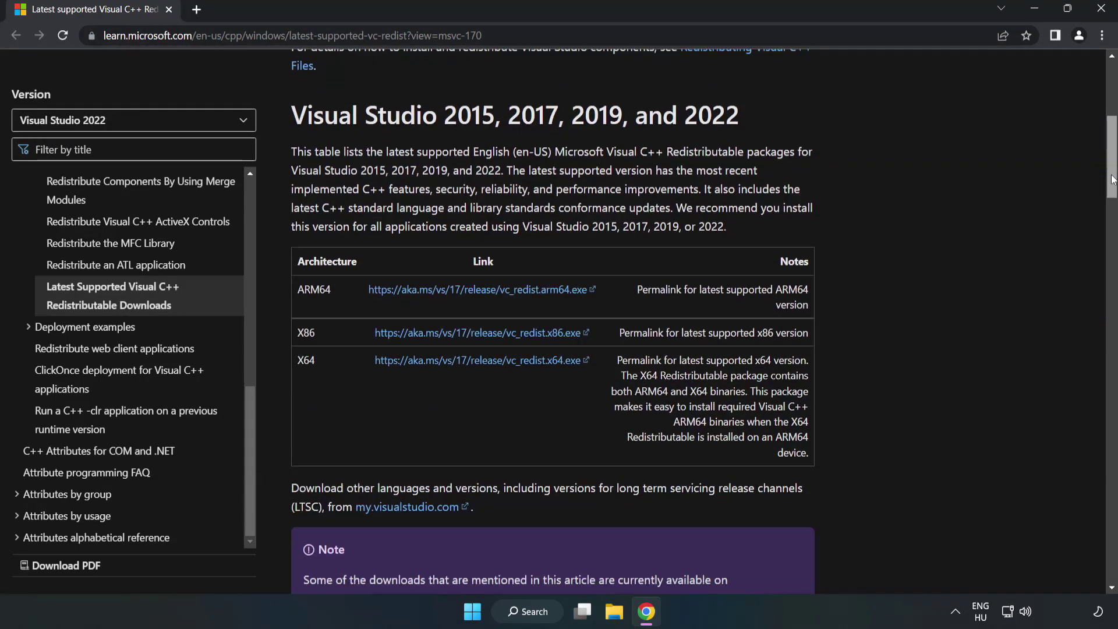
Step: Download the ARM64, x86 and x64 installers, allowing multiple downloads, and run VC_redist.arm64.exe
{"action": "left_click", "coordinate": [471, 291]}
{"action": "left_click", "coordinate": [492, 335]}
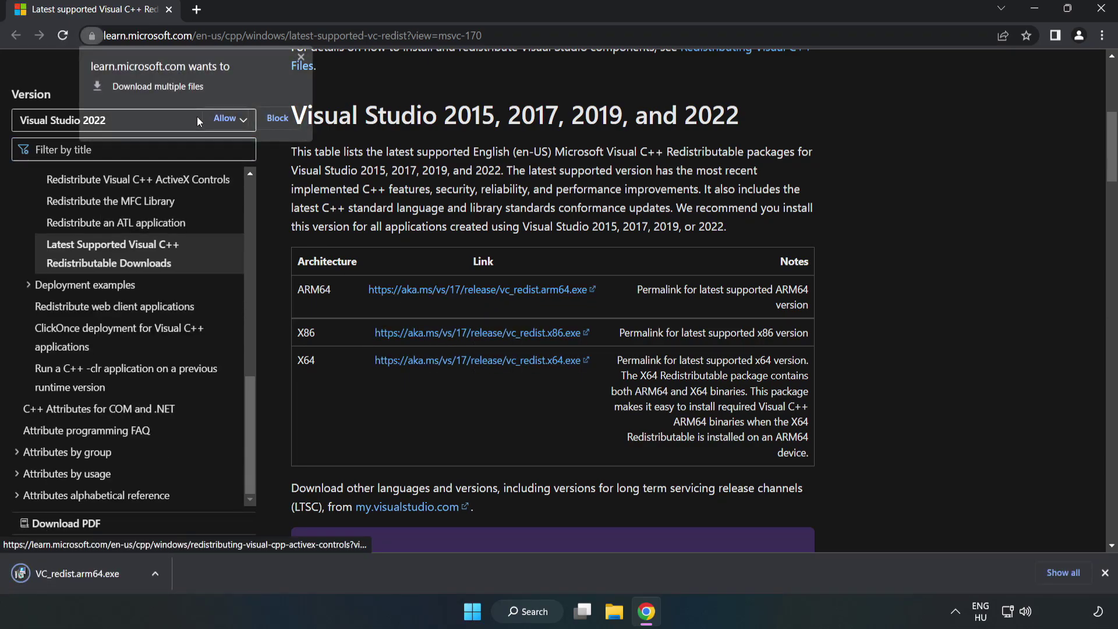
{"action": "left_click", "coordinate": [226, 118]}
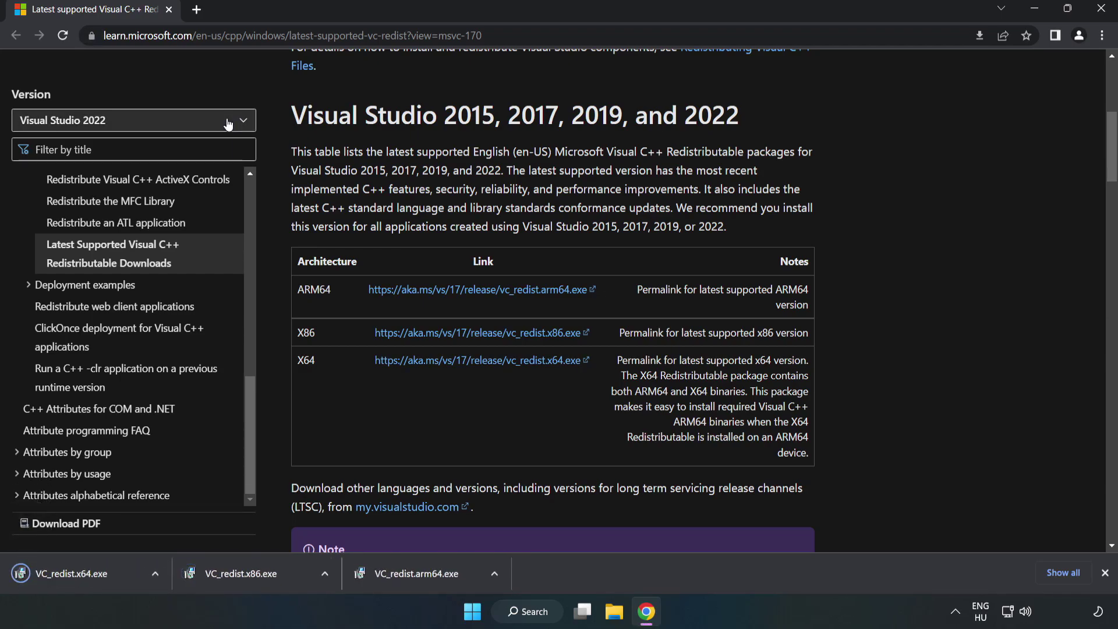
{"action": "left_click", "coordinate": [429, 578]}
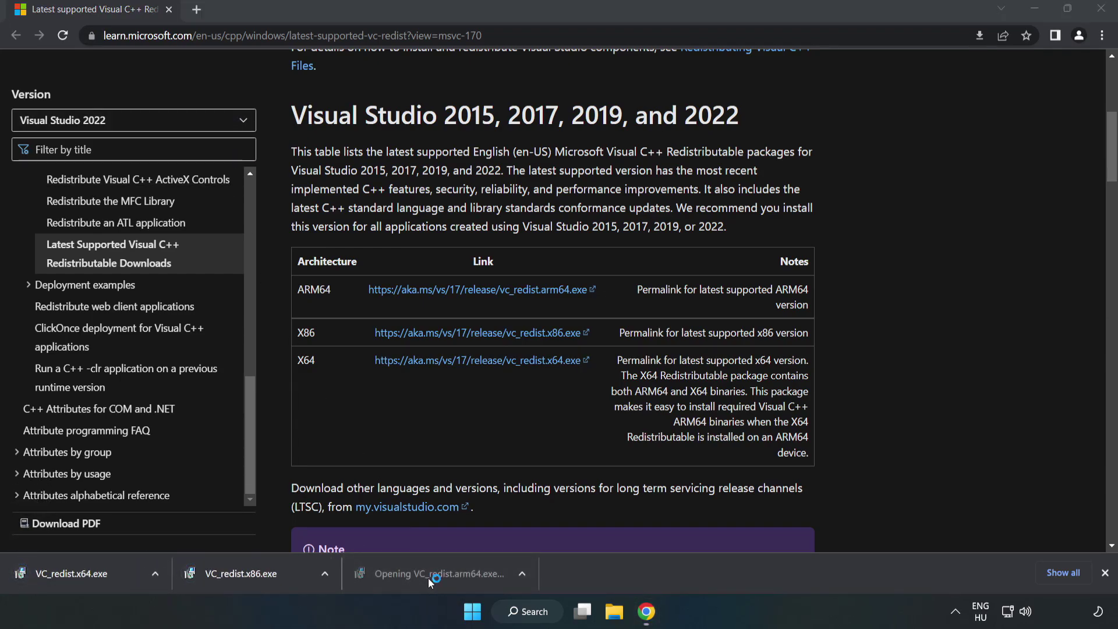
Step: Accept the licence and try installing the ARM64 redistributable, closing it after it fails as unsupported
{"action": "left_click_drag", "start_coordinate": [716, 285], "coordinate": [714, 359]}
{"action": "left_click", "coordinate": [398, 364]}
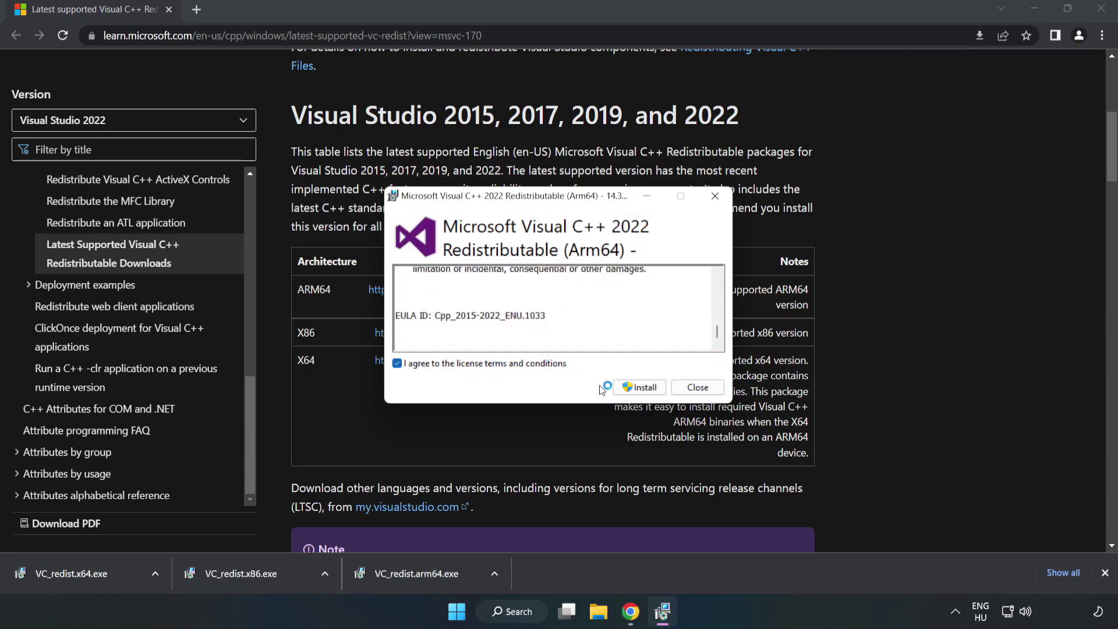
{"action": "left_click", "coordinate": [639, 395]}
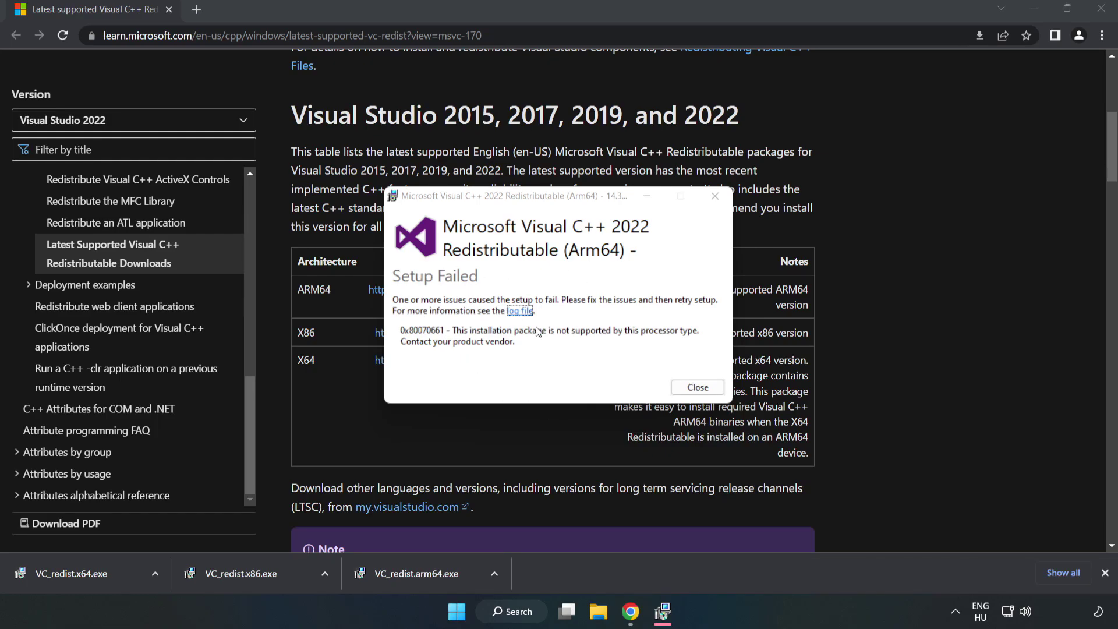
{"action": "left_click", "coordinate": [698, 387]}
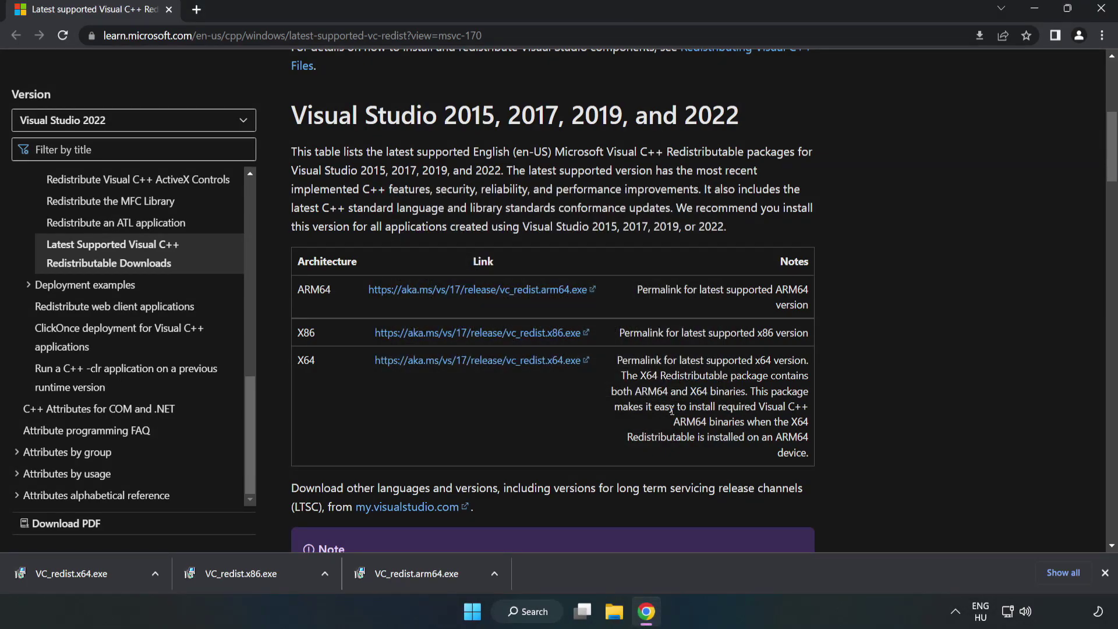
{"action": "left_click", "coordinate": [266, 572]}
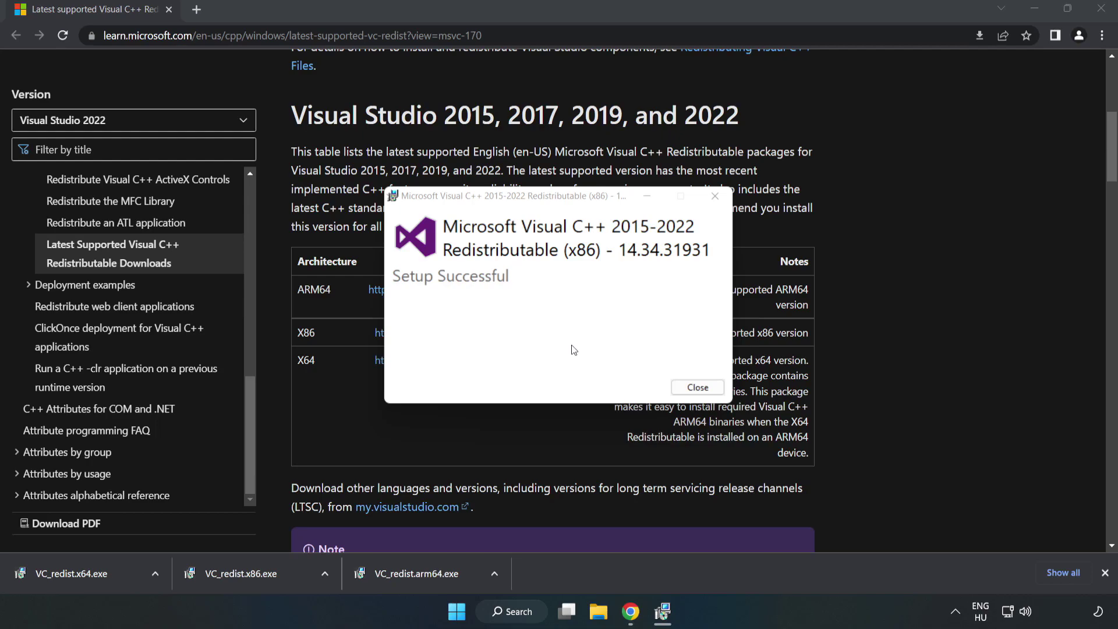
{"action": "left_click", "coordinate": [698, 387]}
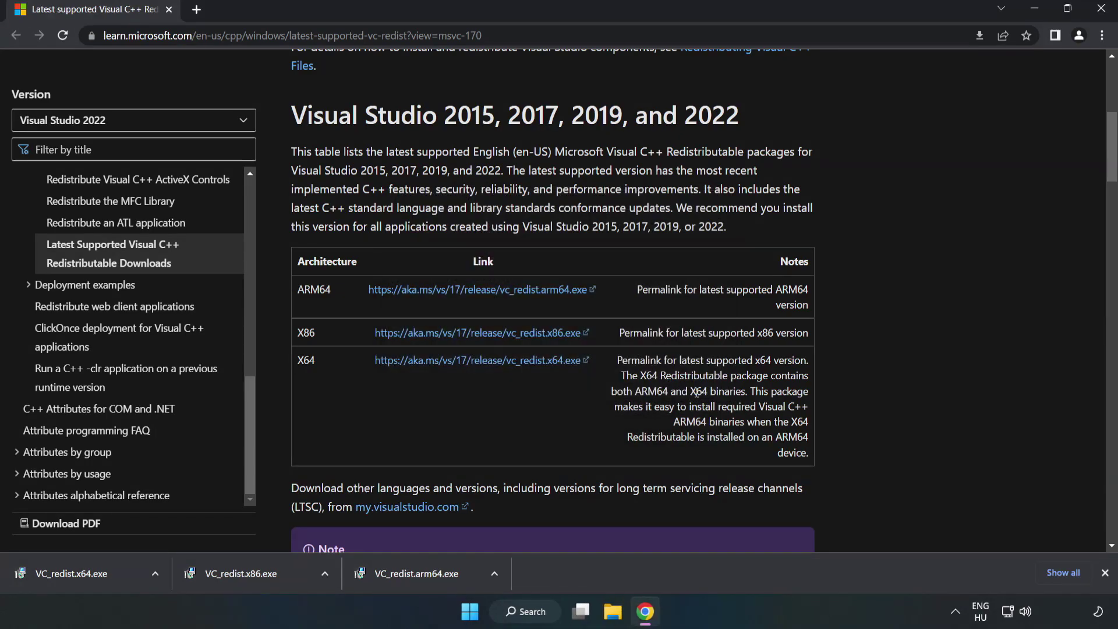
{"action": "left_click", "coordinate": [60, 571]}
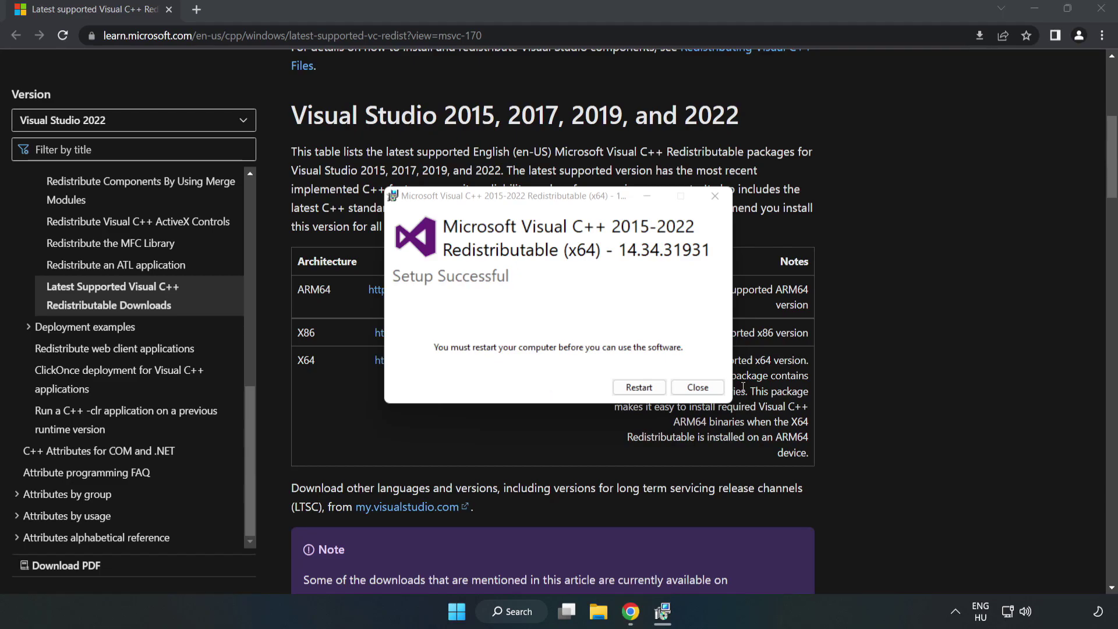
{"action": "left_click", "coordinate": [698, 387]}
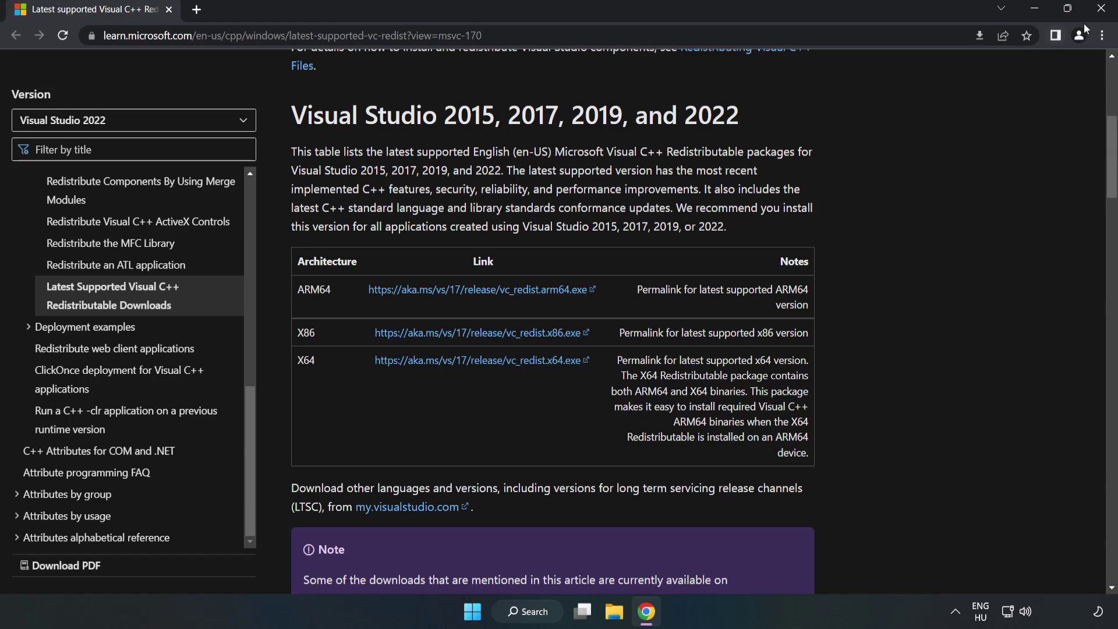
{"action": "left_click", "coordinate": [1103, 10]}
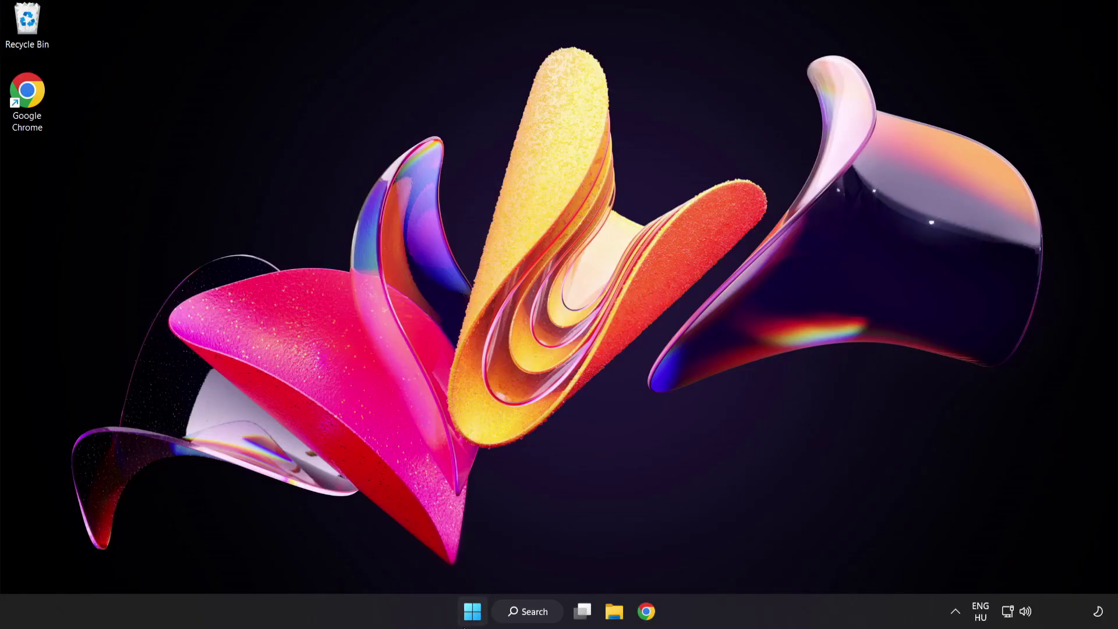
Step: Show the Start menu power options with Sleep, Shut down and Restart
{"action": "left_click", "coordinate": [465, 626]}
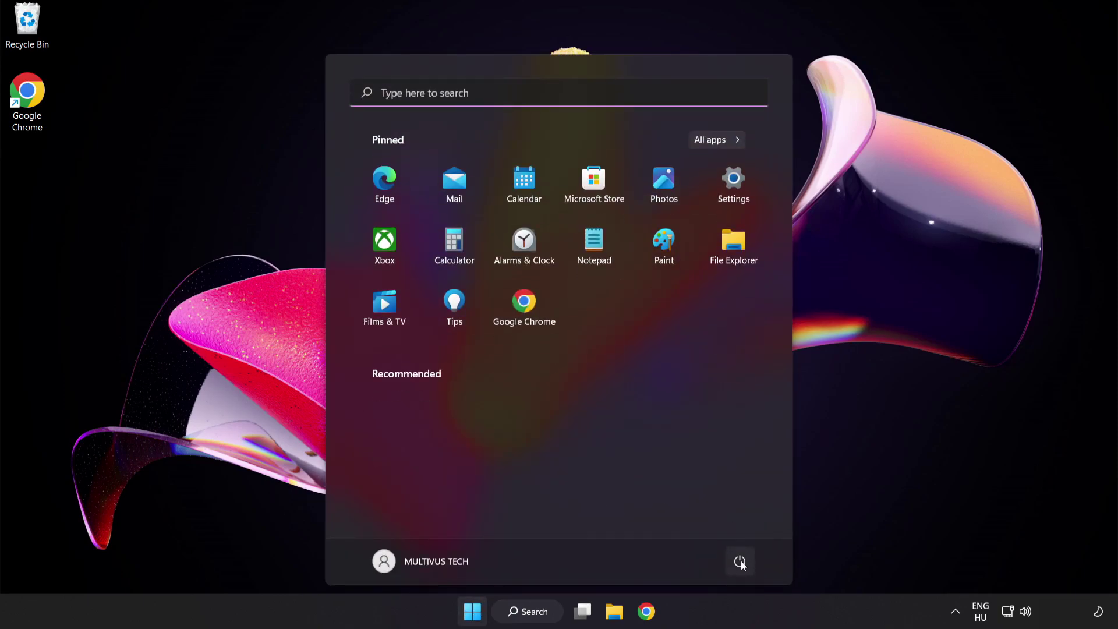
{"action": "left_click", "coordinate": [740, 563]}
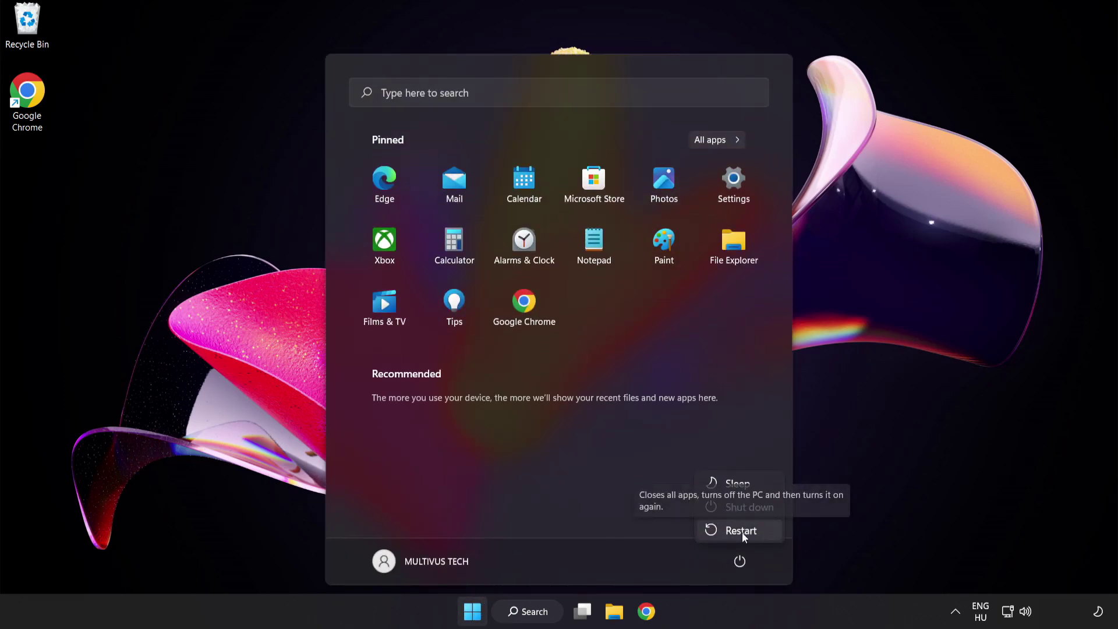